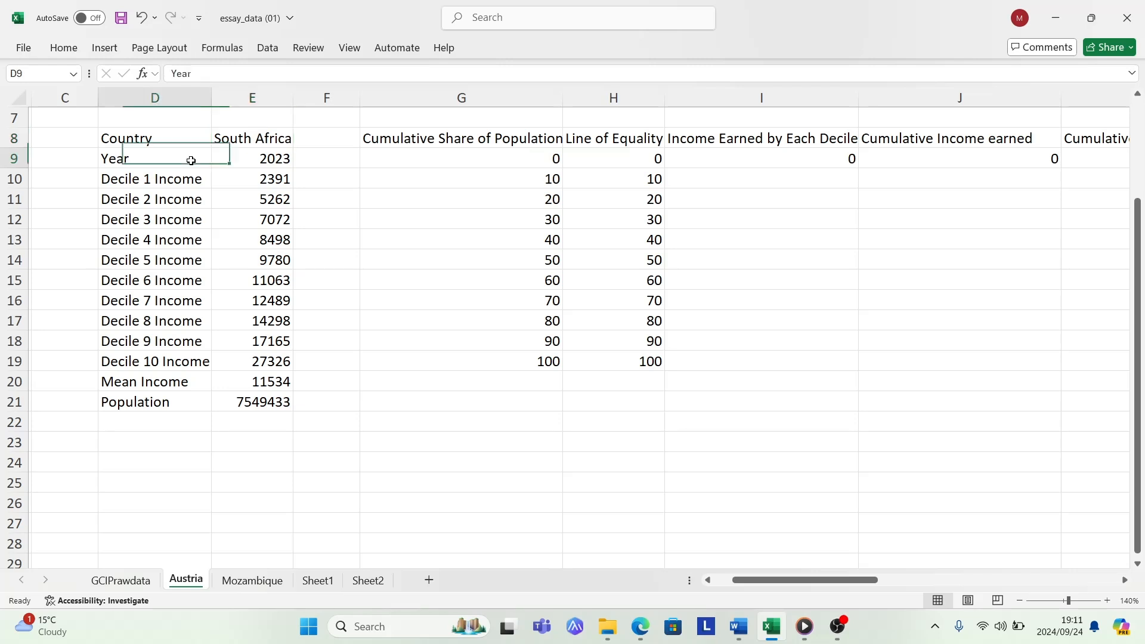
# - Review the South Africa source data: the year, the ten decile incomes, the mean income and the population
pyautogui.click(251, 166)
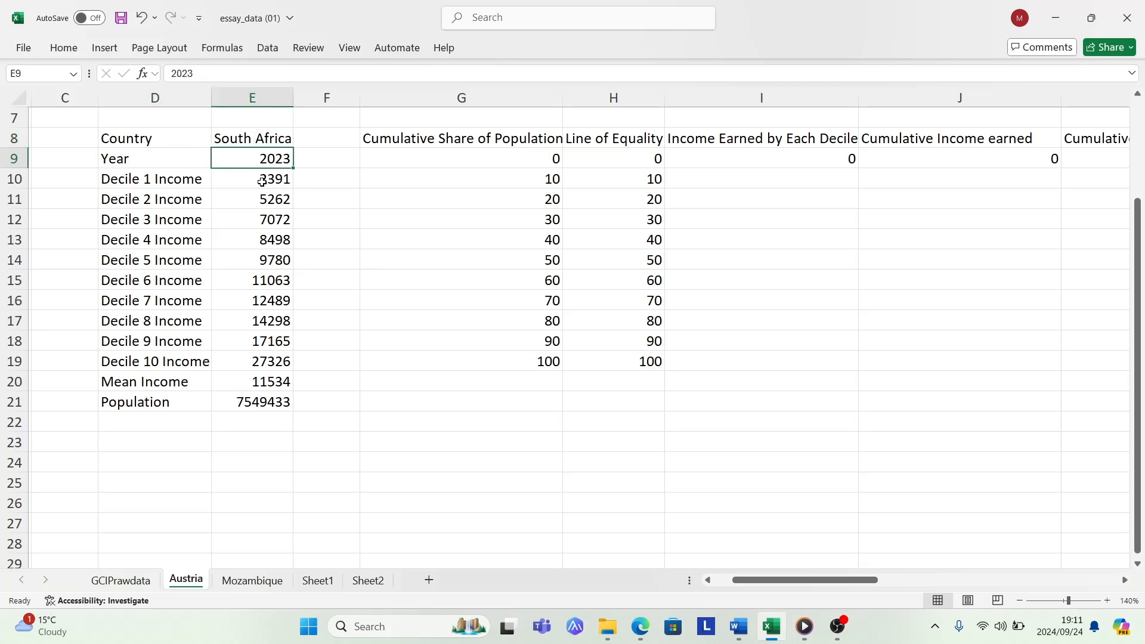
pyautogui.moveTo(263, 178); pyautogui.dragTo(276, 355)
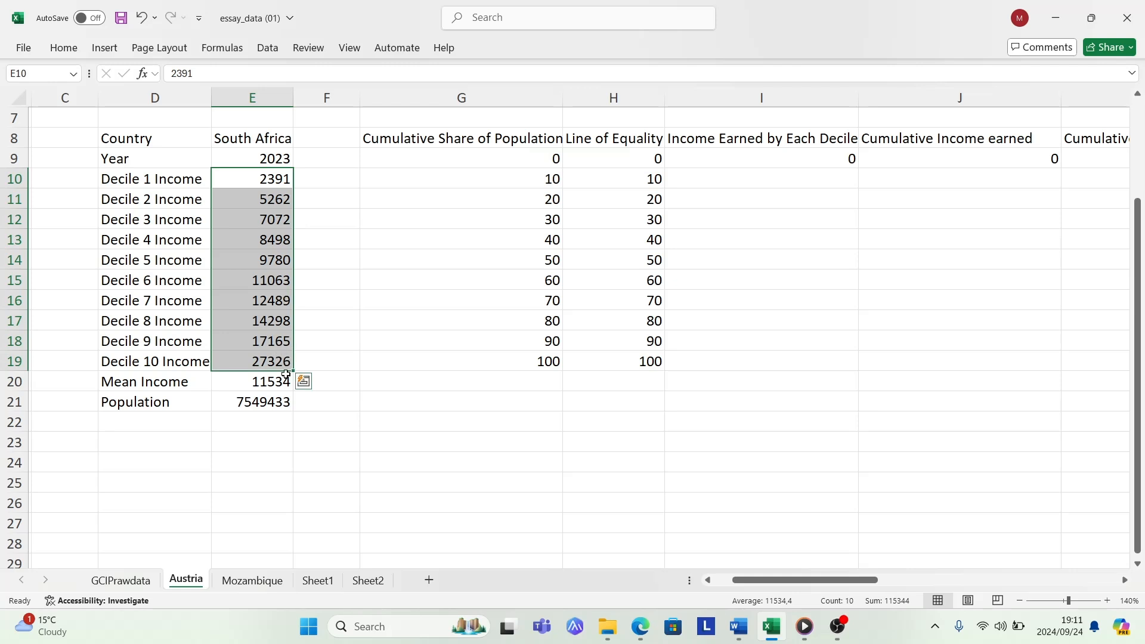
pyautogui.click(272, 387)
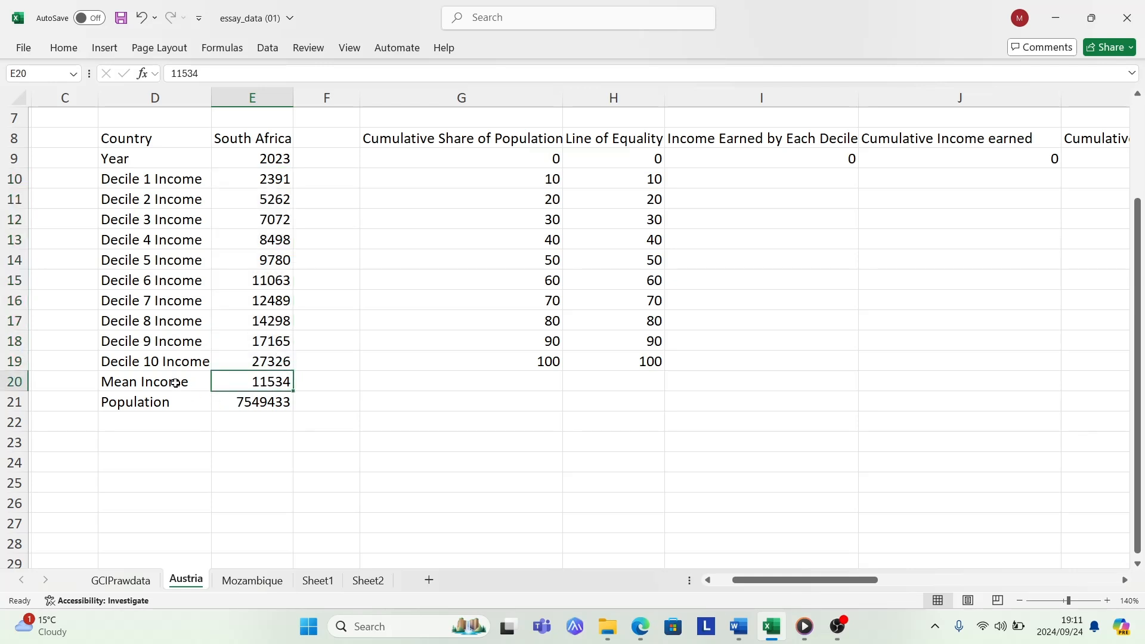
pyautogui.click(261, 399)
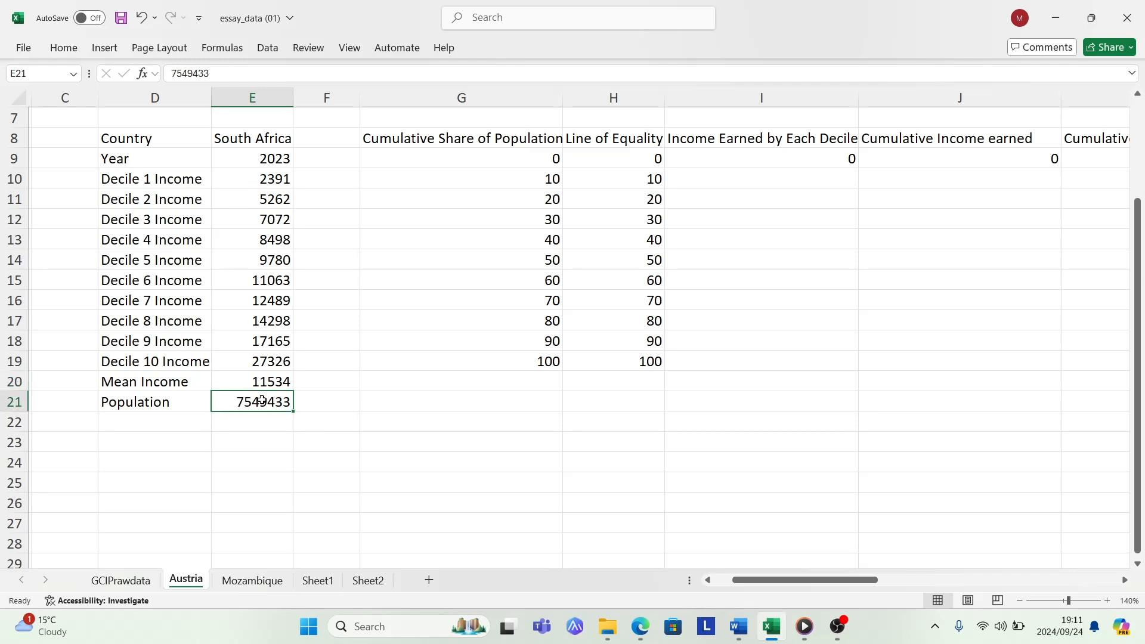
# - Review the calculation column headings from Cumulative Share of Population through Cumulative Income Share
pyautogui.moveTo(765, 578); pyautogui.dragTo(787, 578)
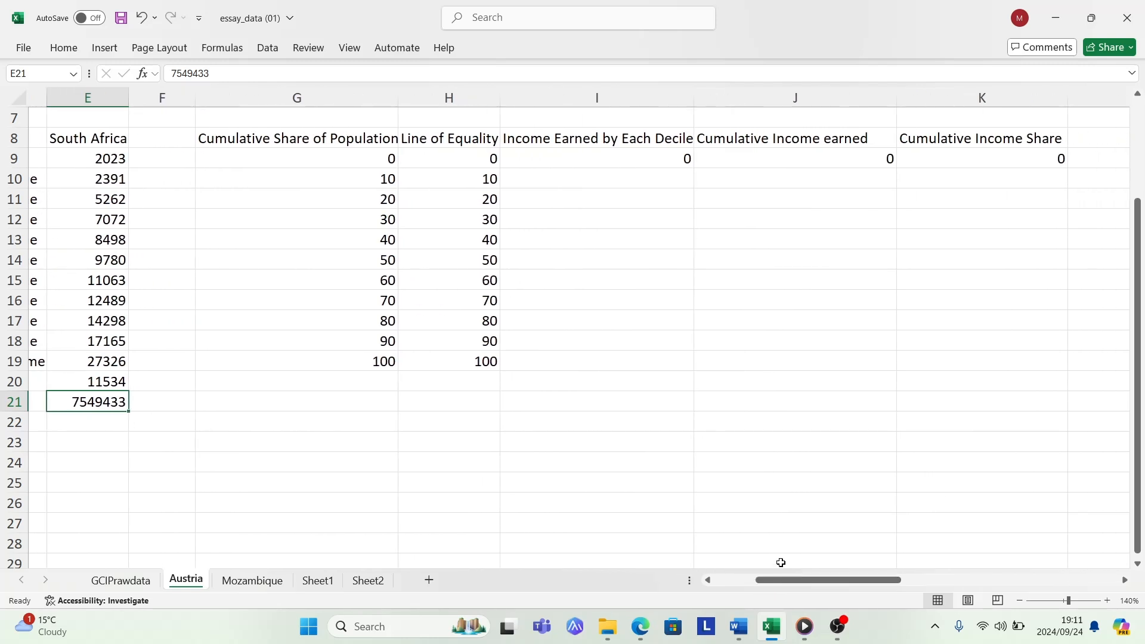
pyautogui.click(315, 142)
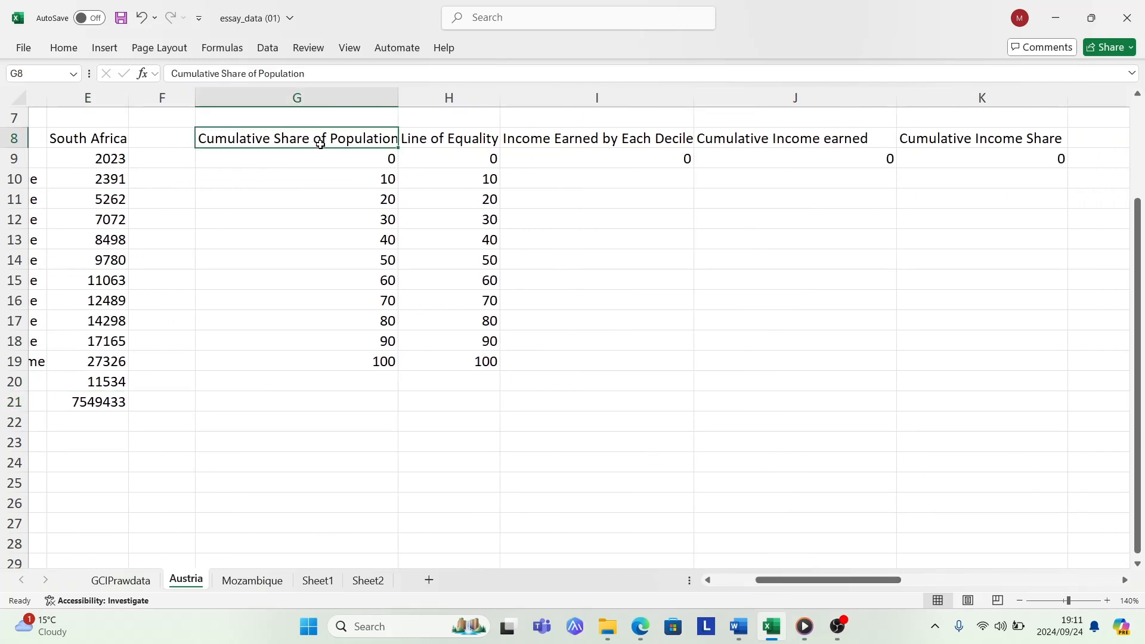
pyautogui.click(485, 138)
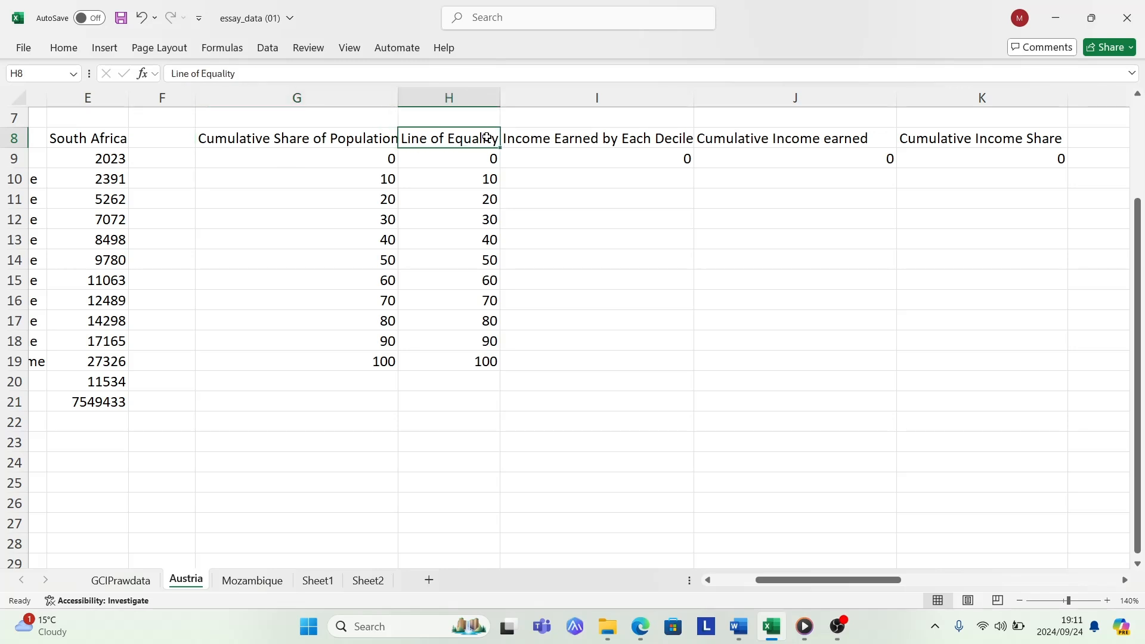
pyautogui.click(603, 147)
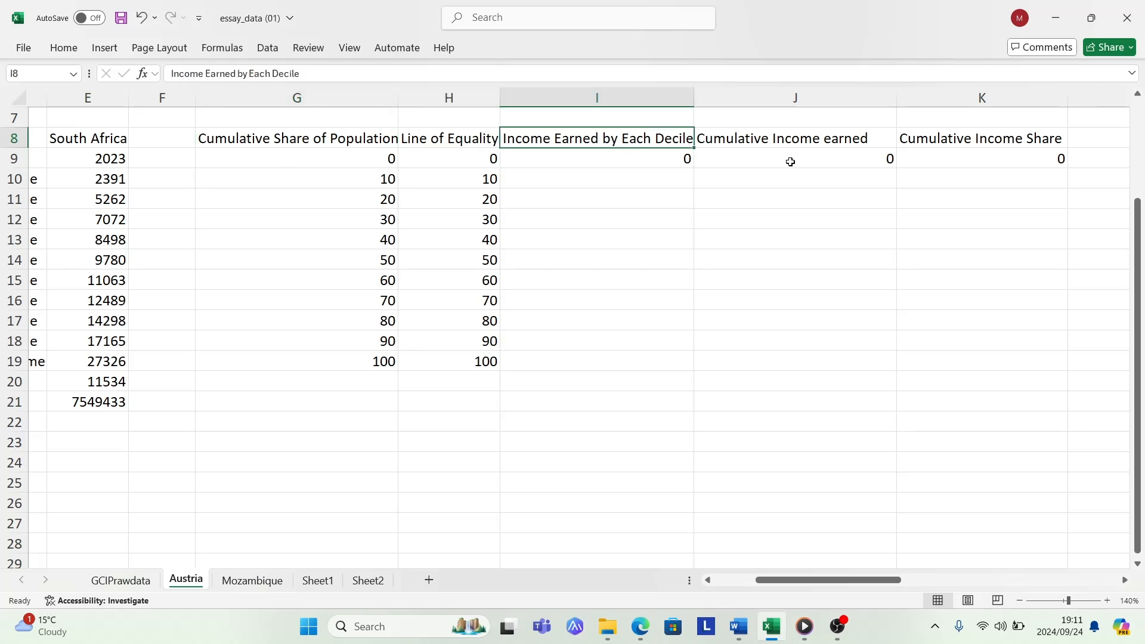
pyautogui.click(806, 143)
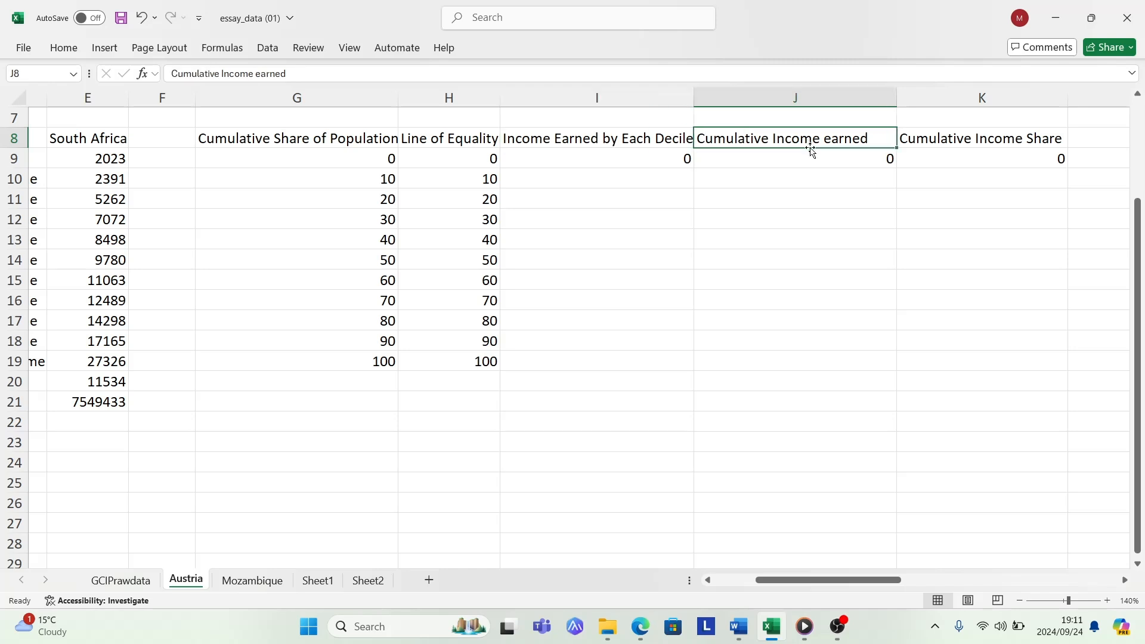
pyautogui.click(941, 143)
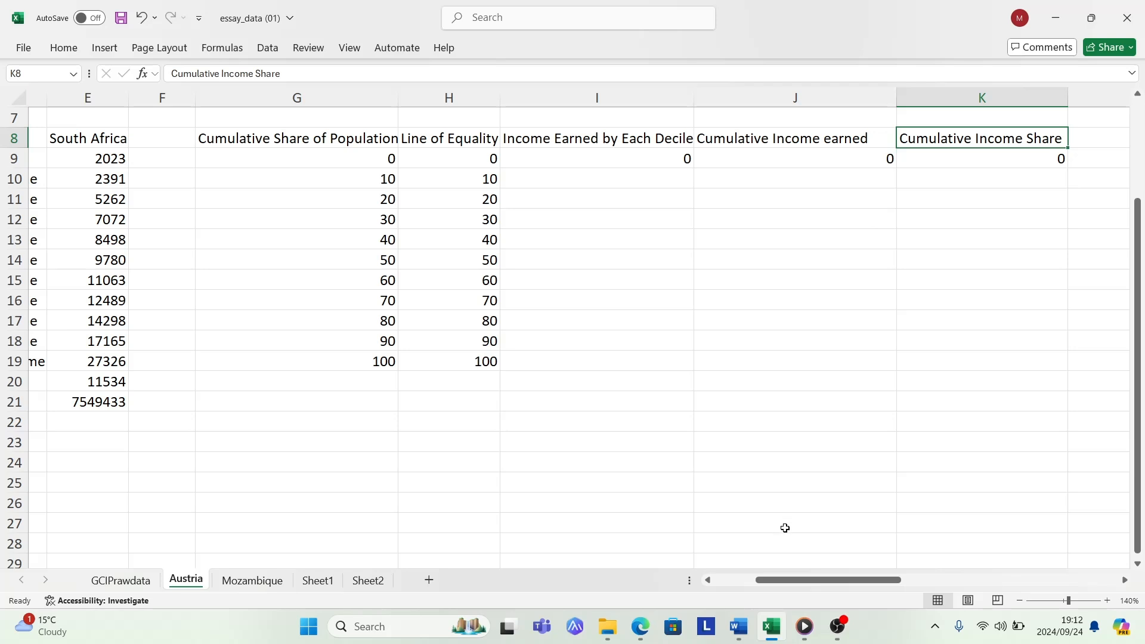
pyautogui.moveTo(792, 579); pyautogui.dragTo(777, 584)
# - Copy the ten decile incomes in E10:E19 into the Income Earned by Each Decile column, starting at I10
pyautogui.click(695, 150)
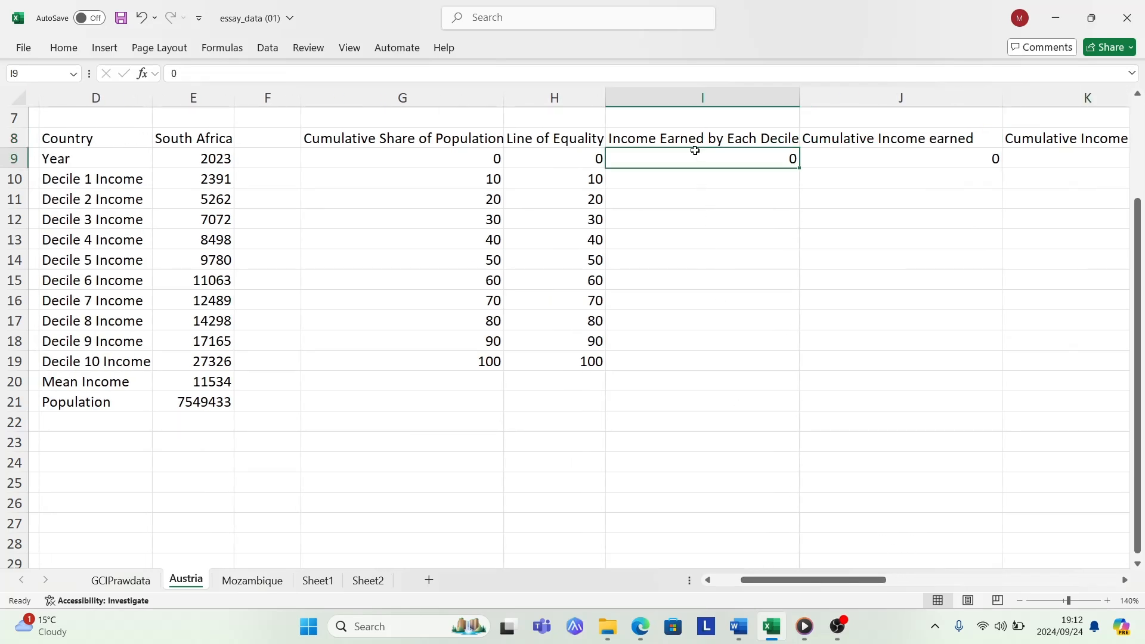
pyautogui.click(696, 141)
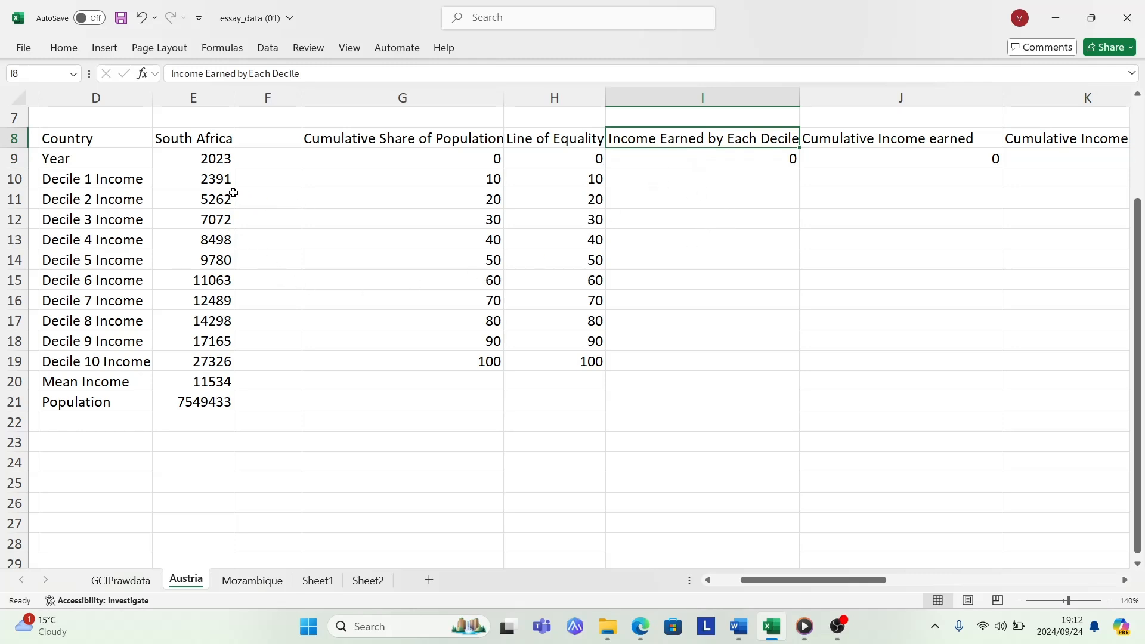
pyautogui.moveTo(202, 179); pyautogui.dragTo(204, 362)
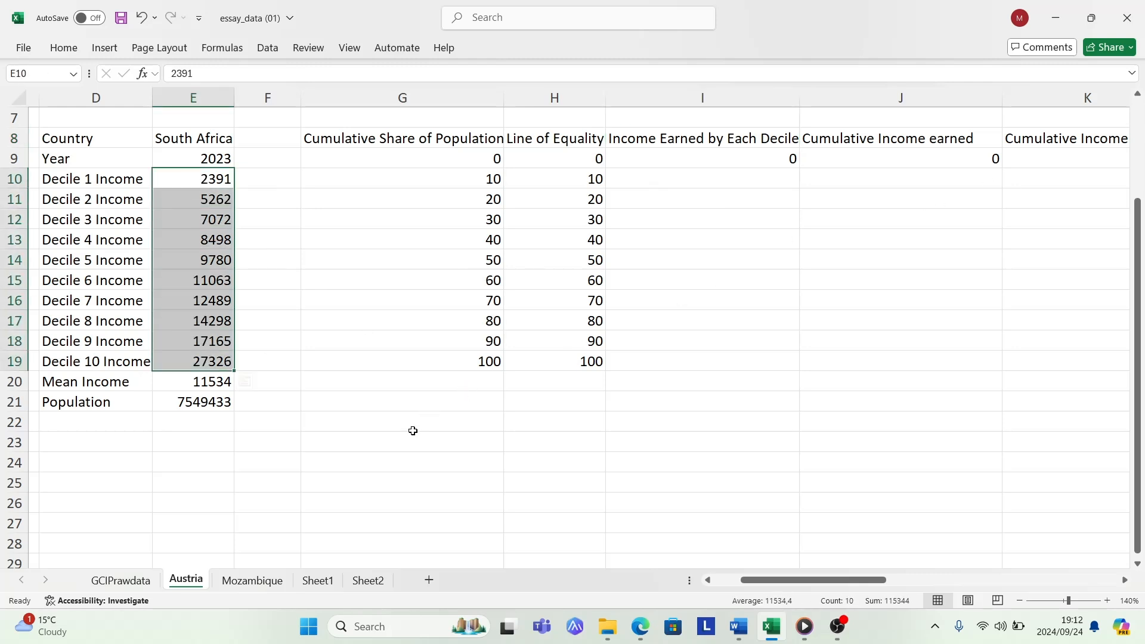
pyautogui.click(391, 449)
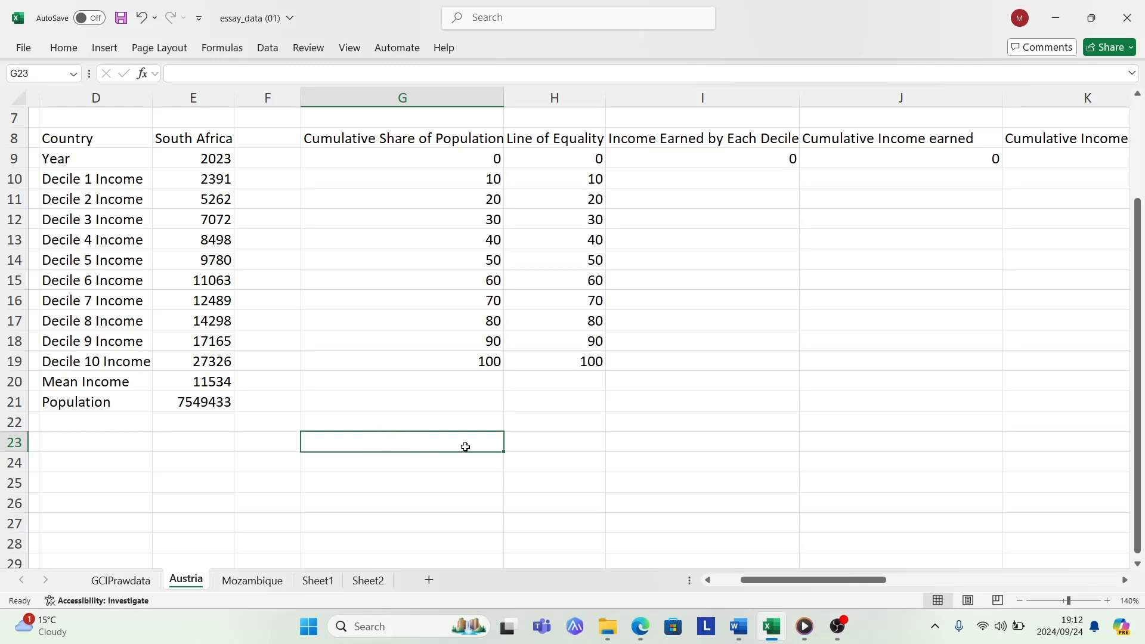
pyautogui.moveTo(199, 182); pyautogui.dragTo(220, 338)
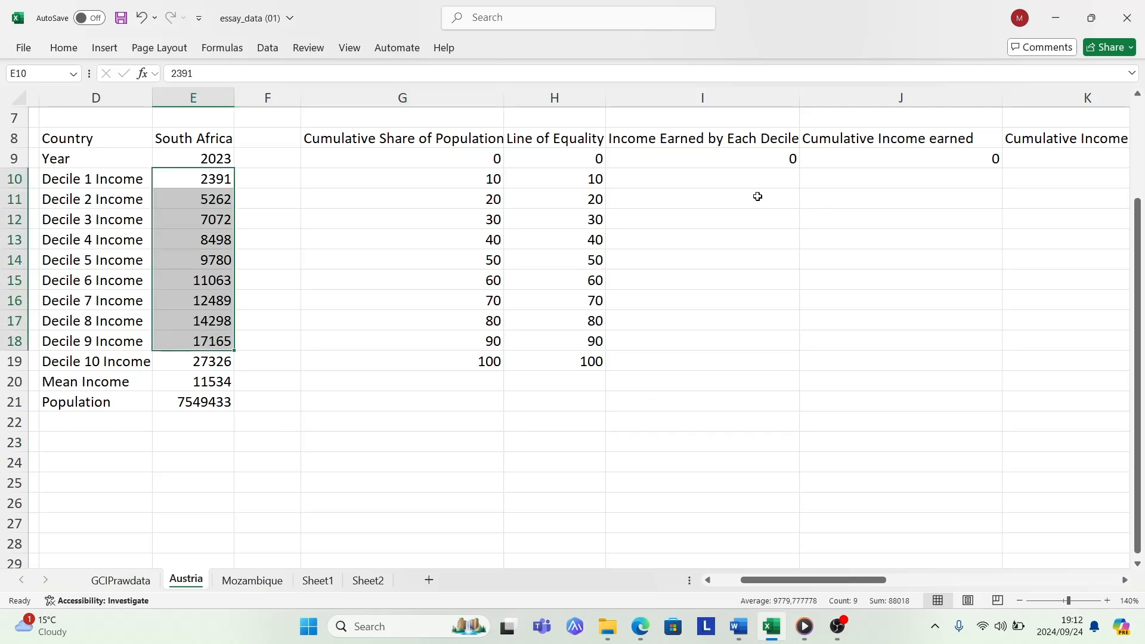
pyautogui.click(716, 192)
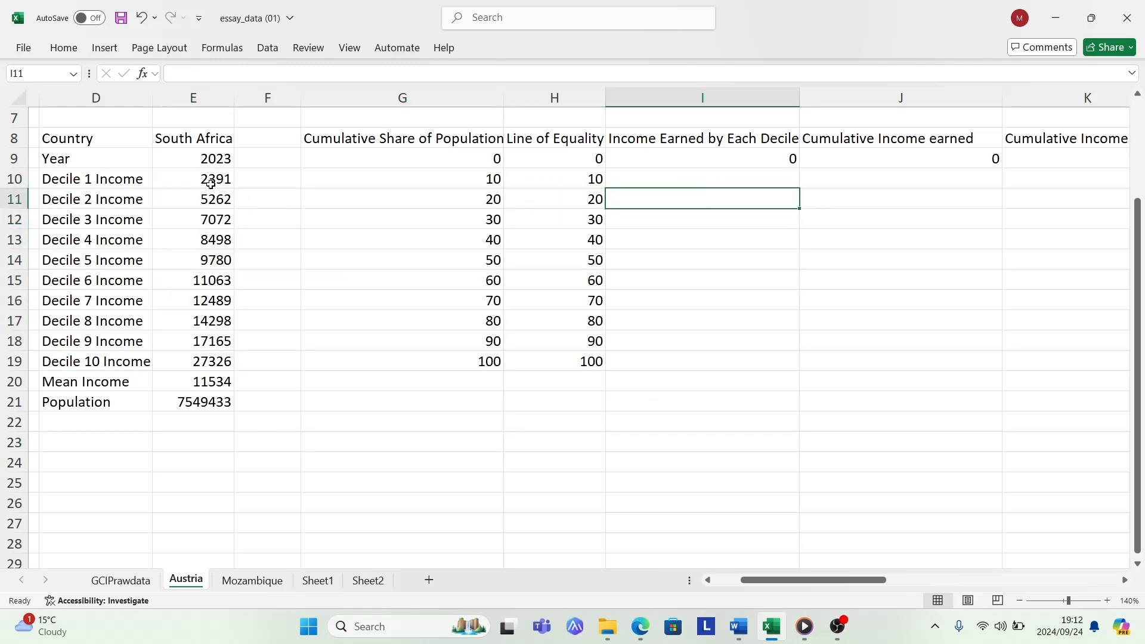
pyautogui.moveTo(206, 181); pyautogui.dragTo(203, 356)
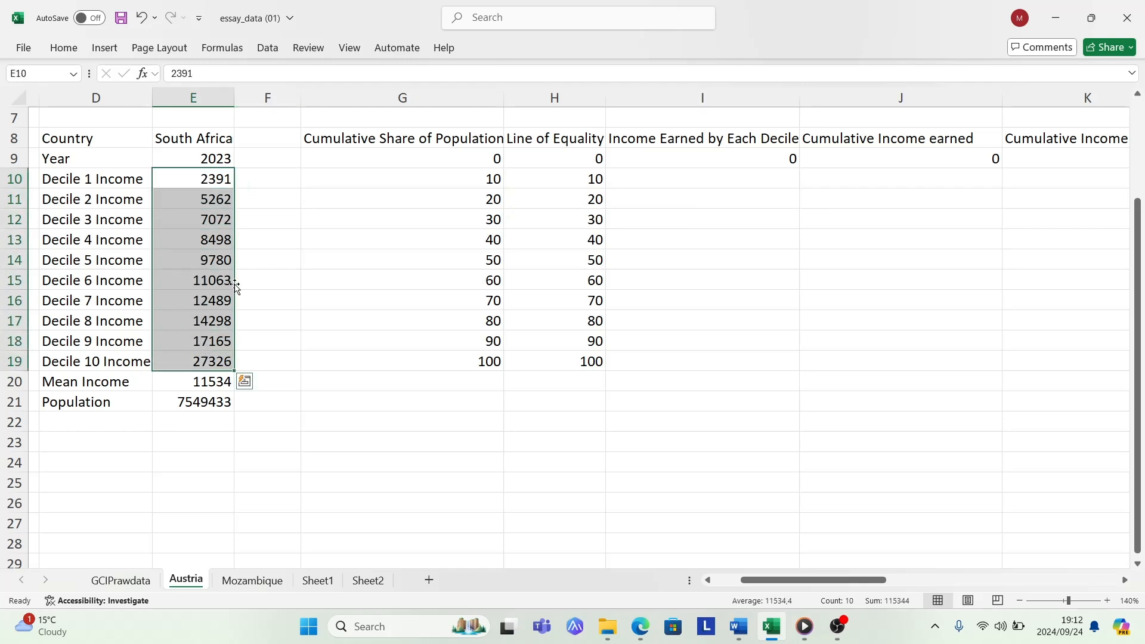
pyautogui.hotkey('ctrl', 'c')
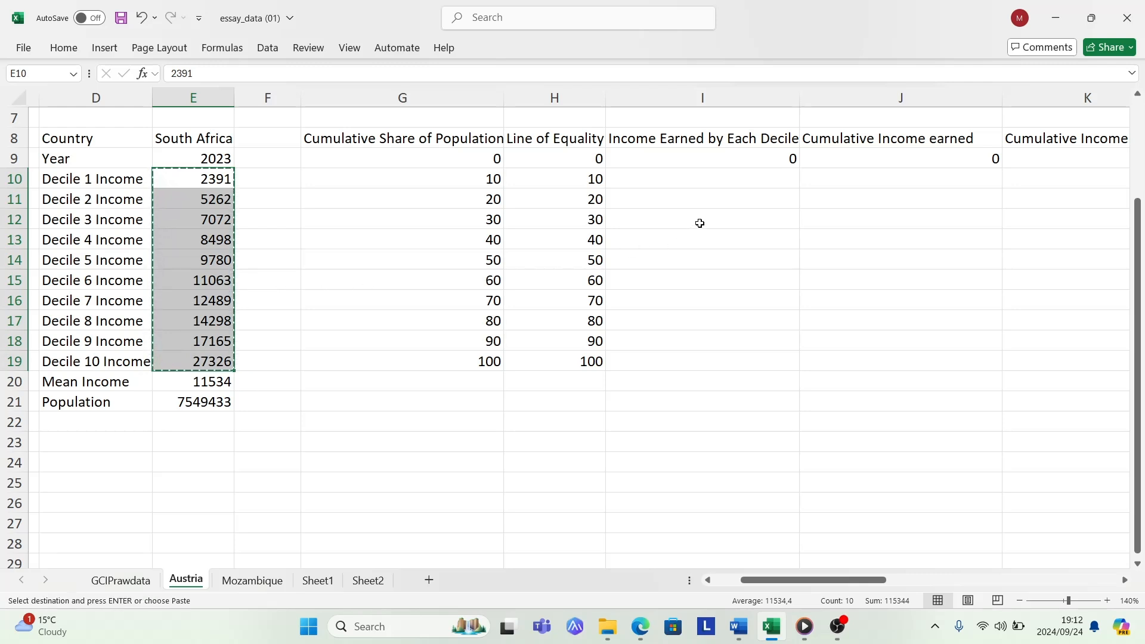
pyautogui.click(721, 177)
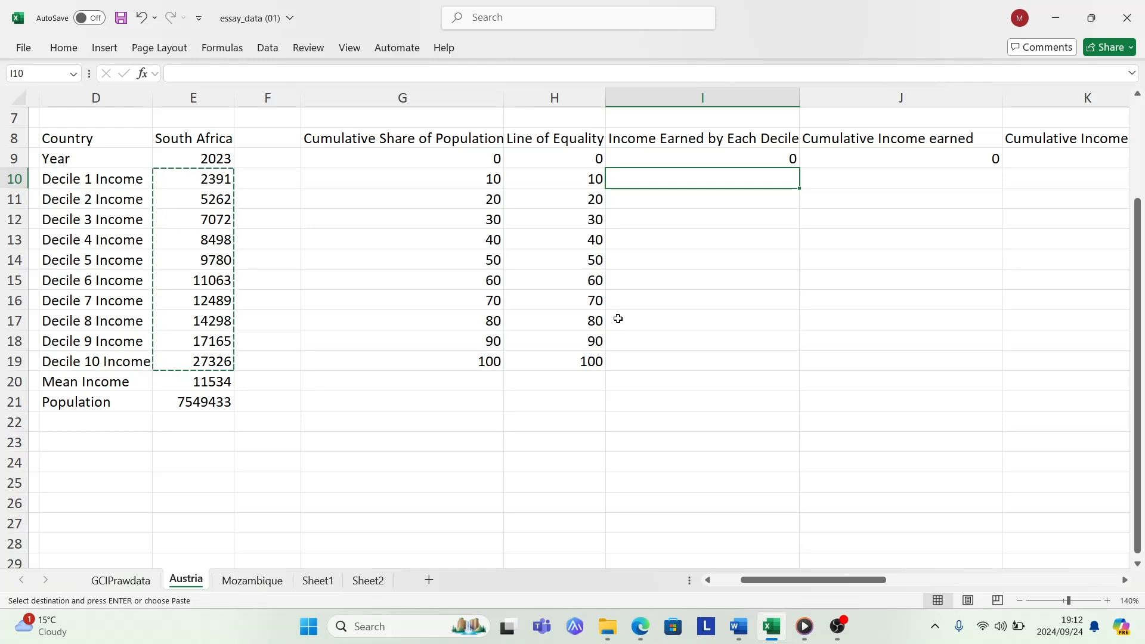
pyautogui.hotkey('ctrl', 'v')
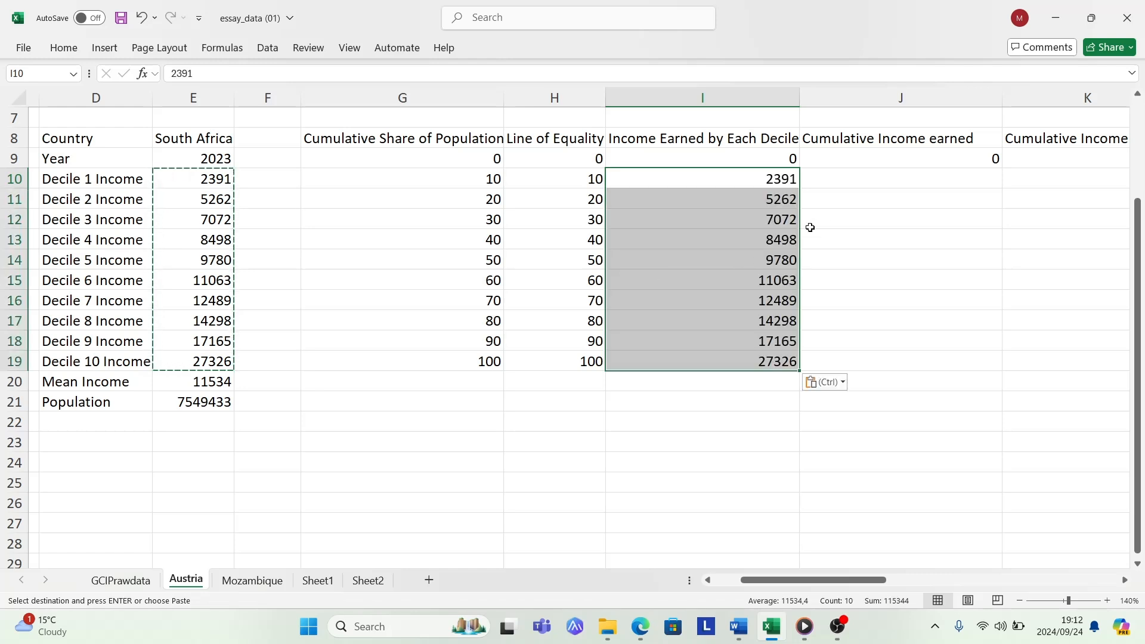
# - Convert the country data range D8:E21 into a table with headers
pyautogui.click(862, 187)
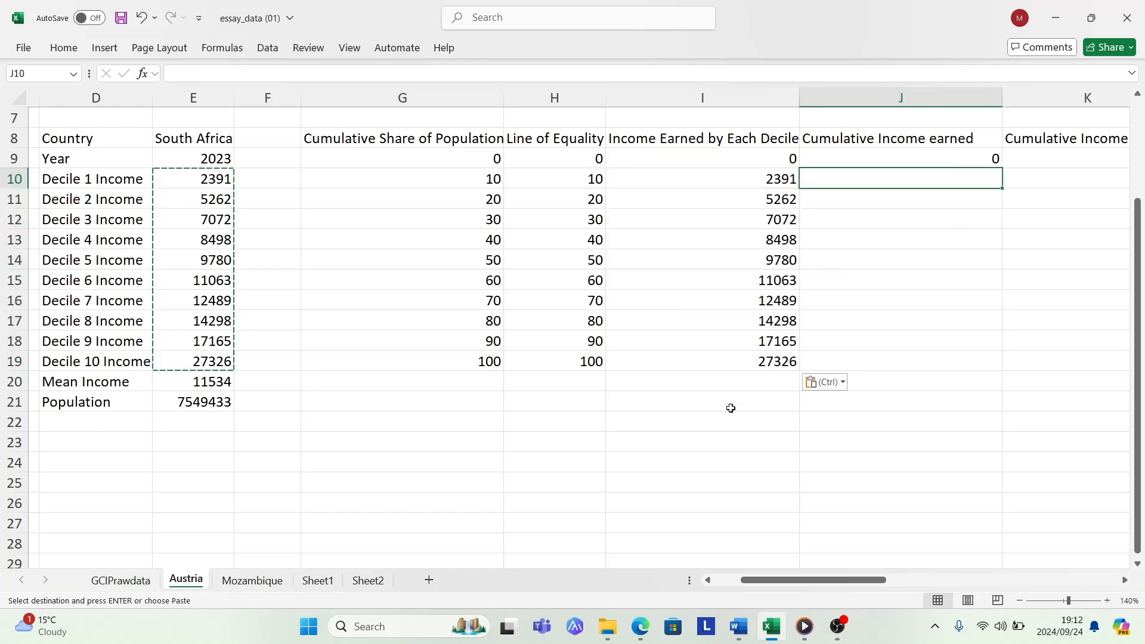
pyautogui.doubleClick(641, 419)
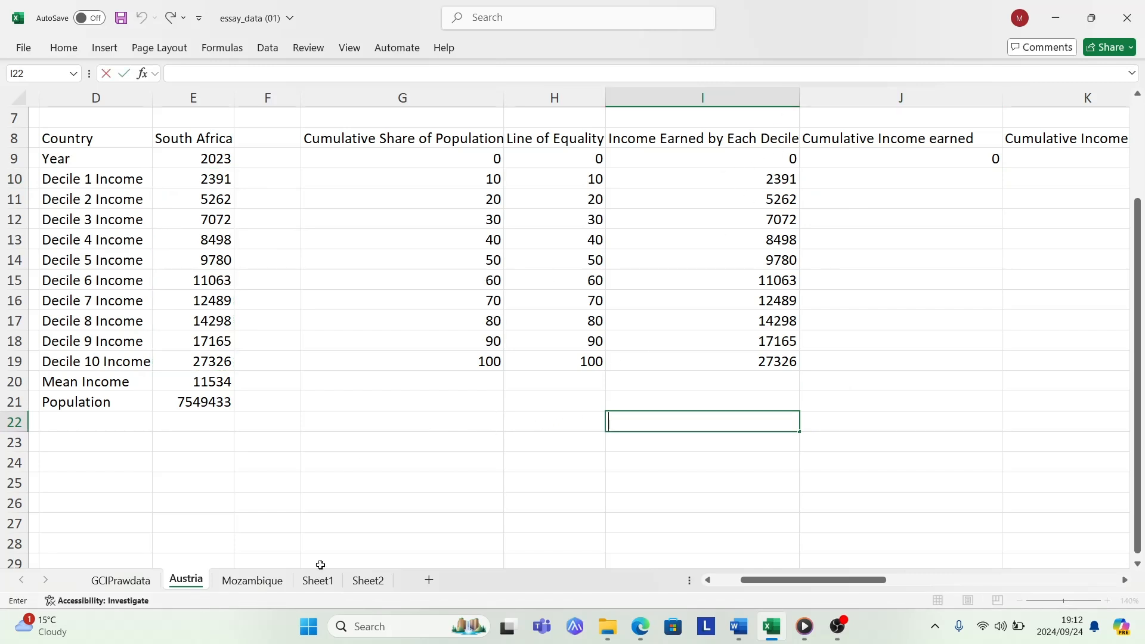
pyautogui.moveTo(756, 580); pyautogui.dragTo(741, 583)
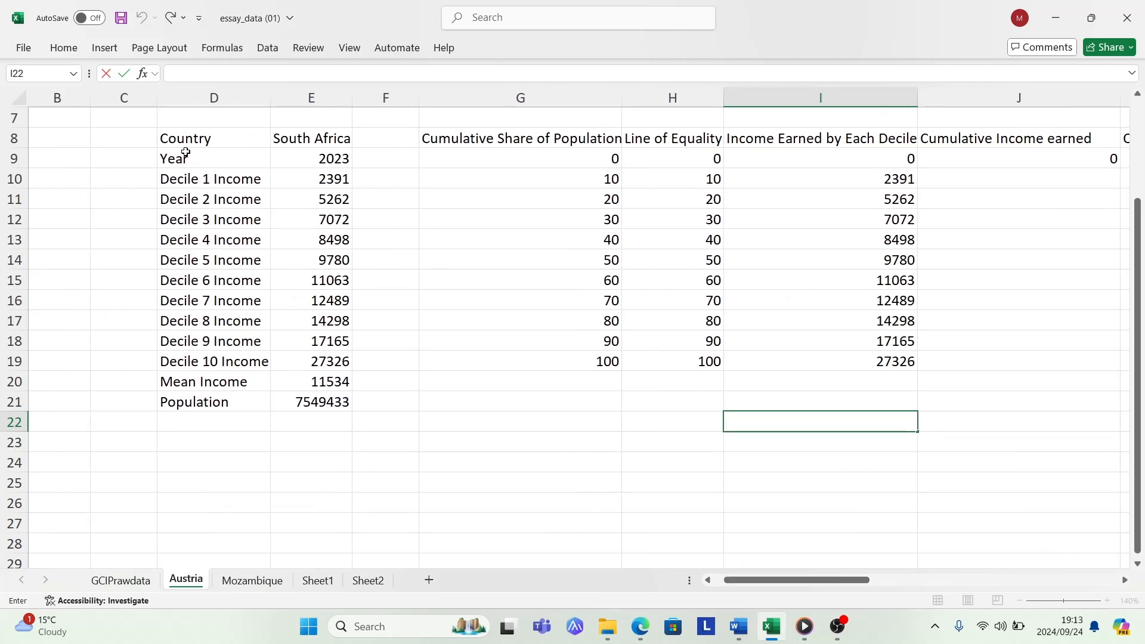
pyautogui.moveTo(189, 135); pyautogui.dragTo(327, 403)
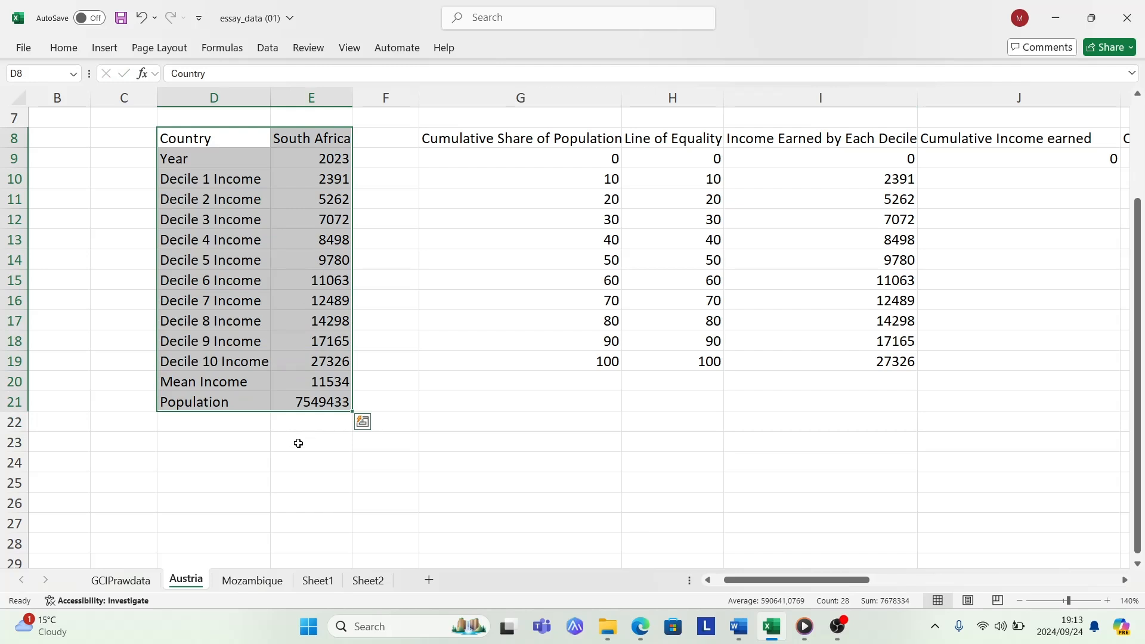
pyautogui.click(108, 48)
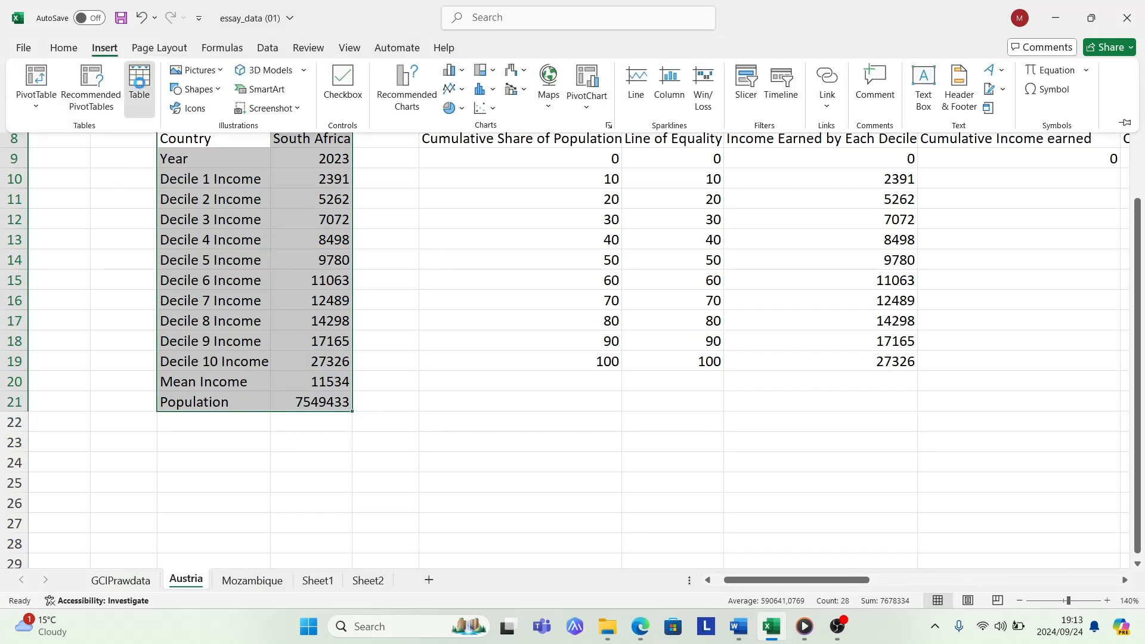
pyautogui.click(140, 88)
pyautogui.click(646, 169)
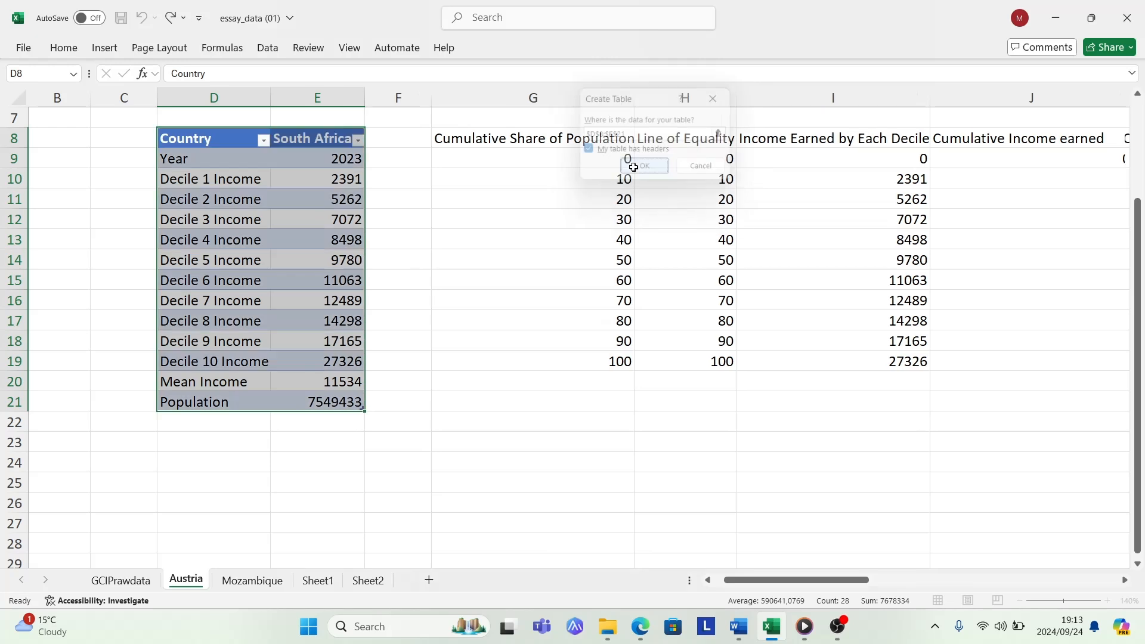
pyautogui.click(468, 306)
# - Convert the calculation range G8:K19 into a table with headers
pyautogui.moveTo(764, 604)
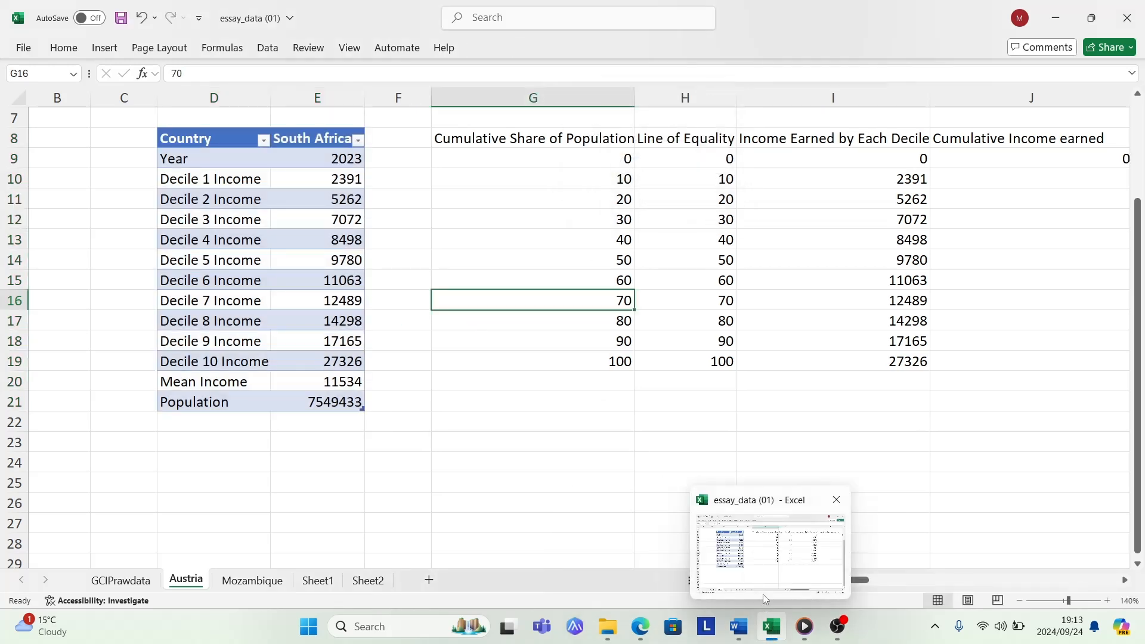
pyautogui.moveTo(794, 582); pyautogui.dragTo(818, 583)
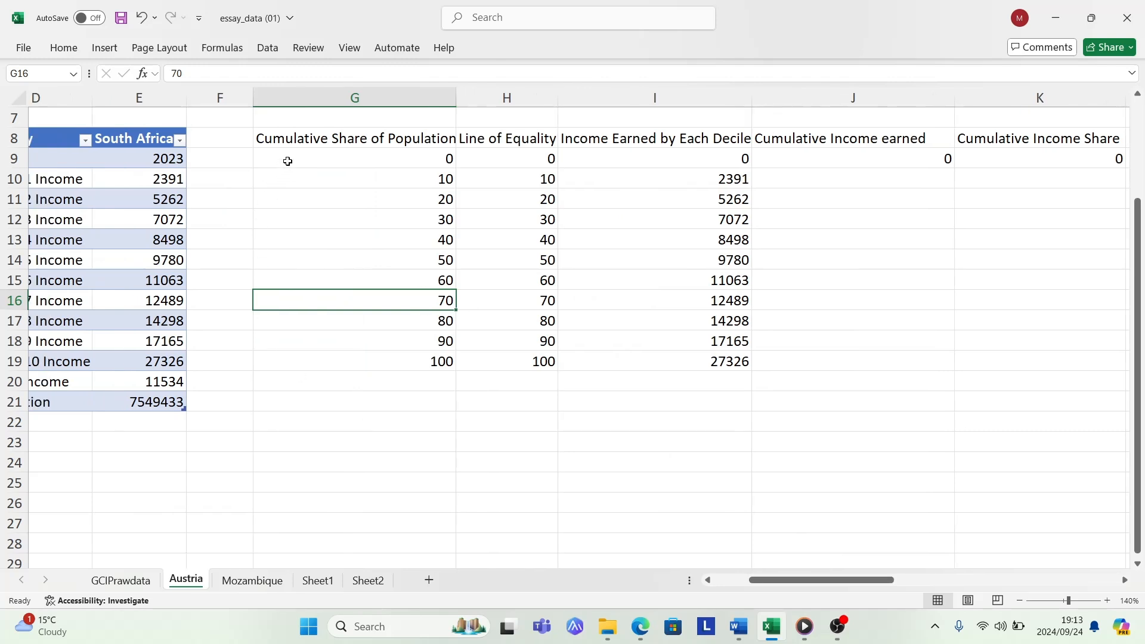
pyautogui.moveTo(300, 138)
pyautogui.mouseDown()
pyautogui.moveTo(384, 322)
pyautogui.moveTo(477, 360)
pyautogui.moveTo(657, 376)
pyautogui.moveTo(1102, 370)
pyautogui.moveTo(605, 368)
pyautogui.moveTo(611, 378)
pyautogui.moveTo(614, 358)
pyautogui.mouseUp()
pyautogui.click(104, 48)
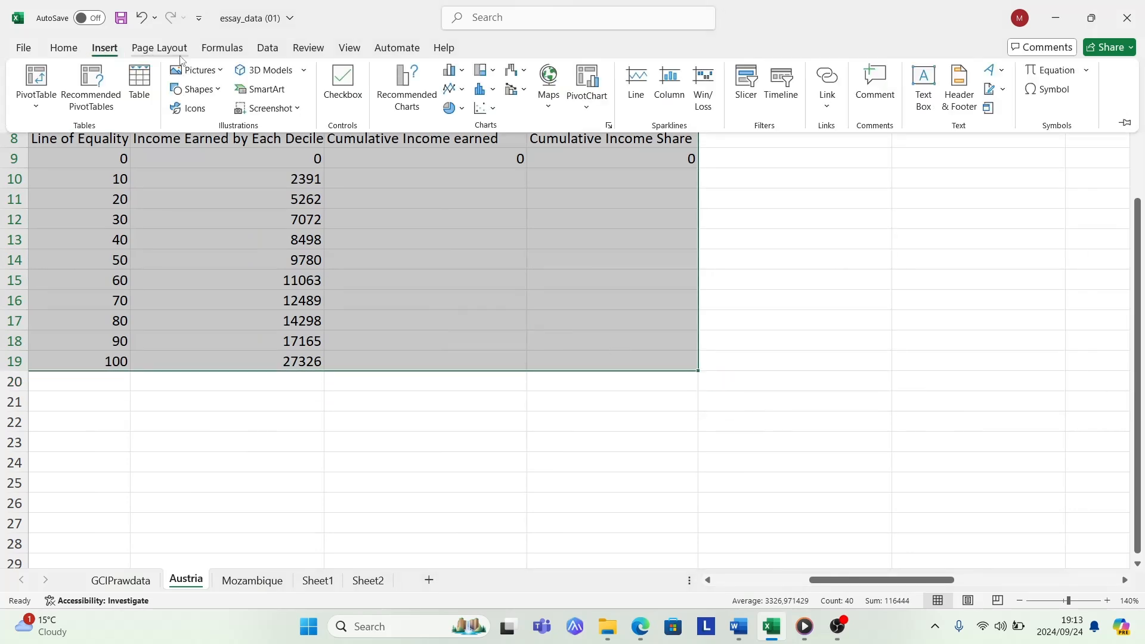
pyautogui.click(151, 78)
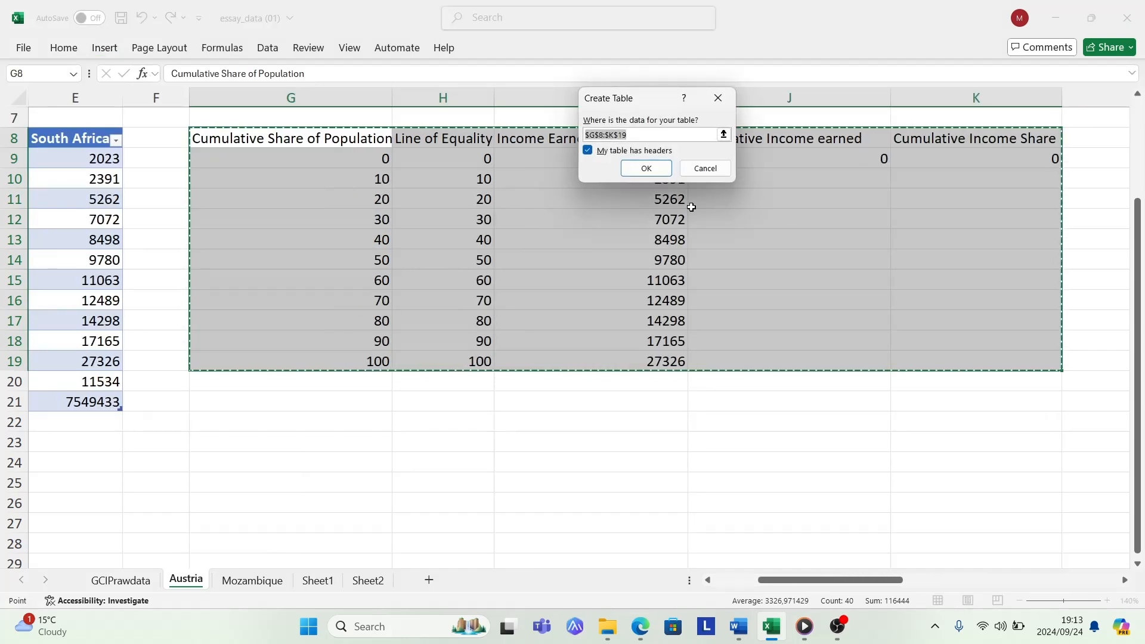
pyautogui.click(645, 169)
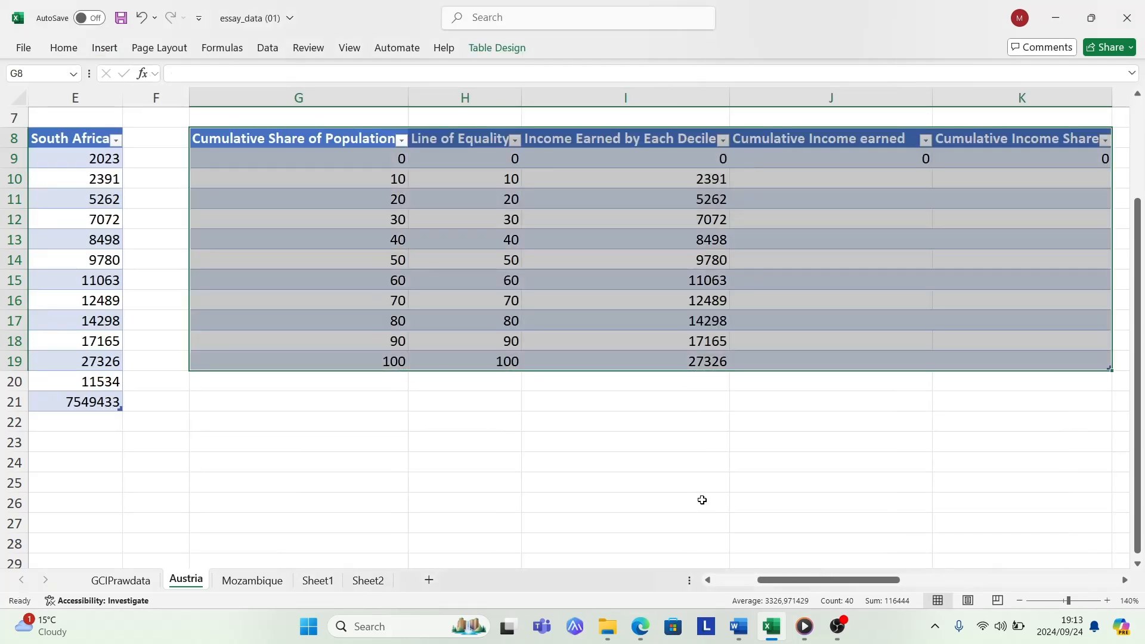
pyautogui.click(688, 482)
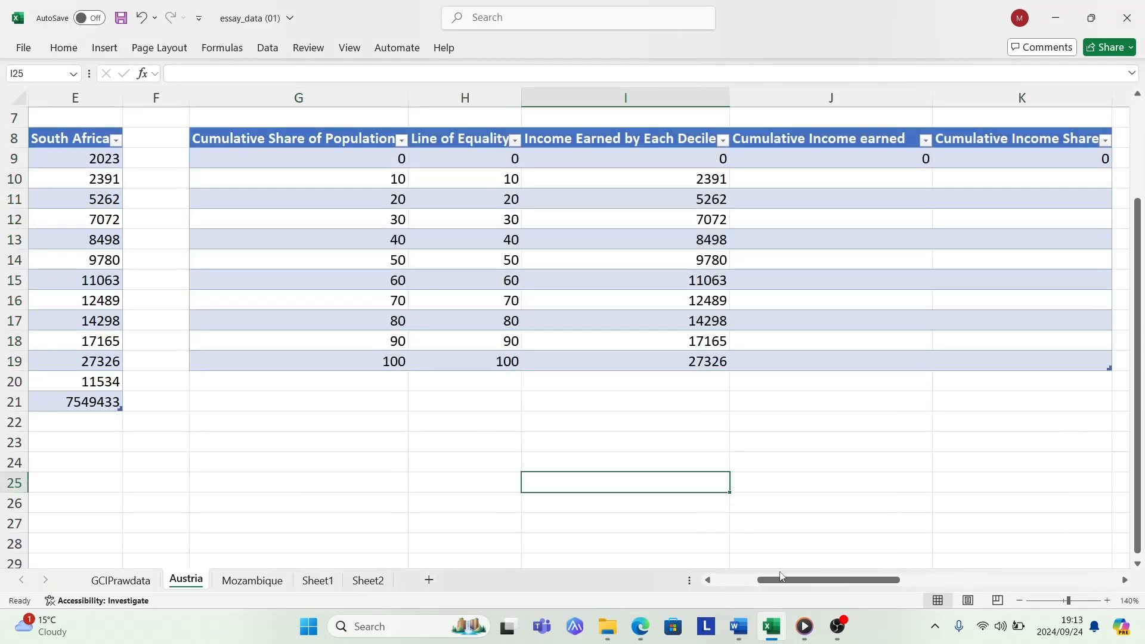
# - Examine the Cumulative Income earned and Cumulative Income Share columns in the calculation table
pyautogui.moveTo(798, 583); pyautogui.dragTo(827, 583)
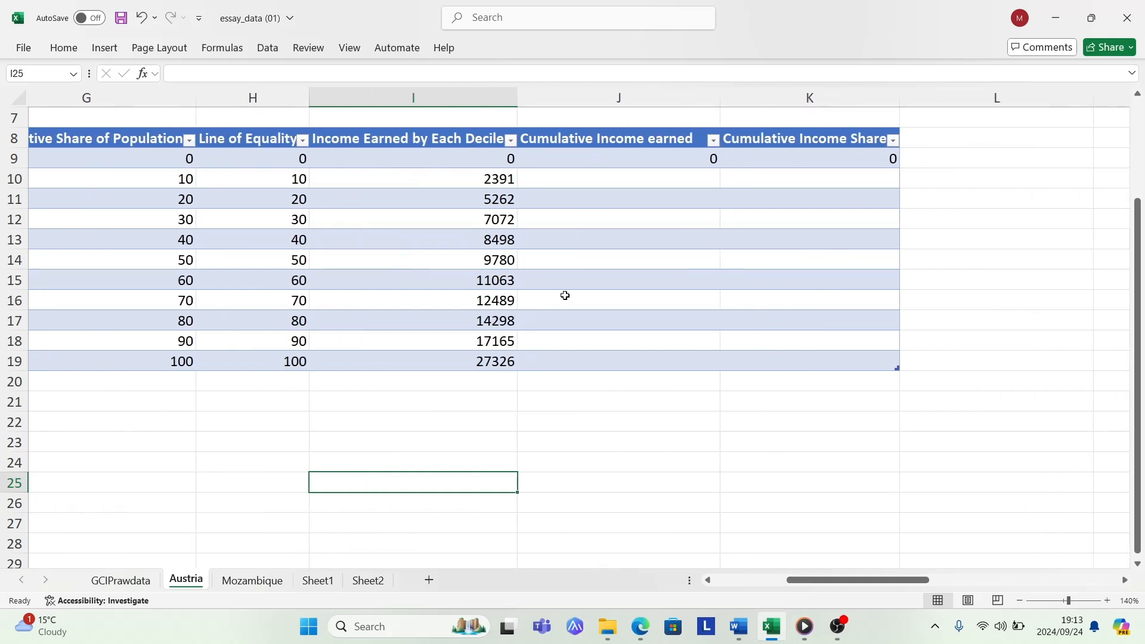
pyautogui.click(600, 176)
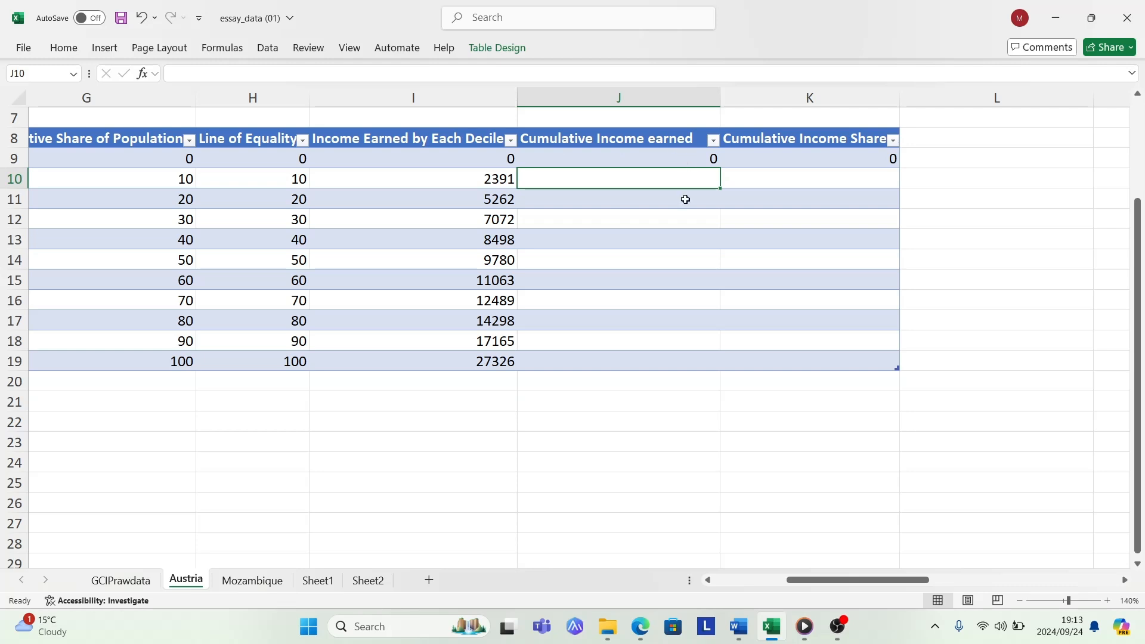
pyautogui.click(794, 139)
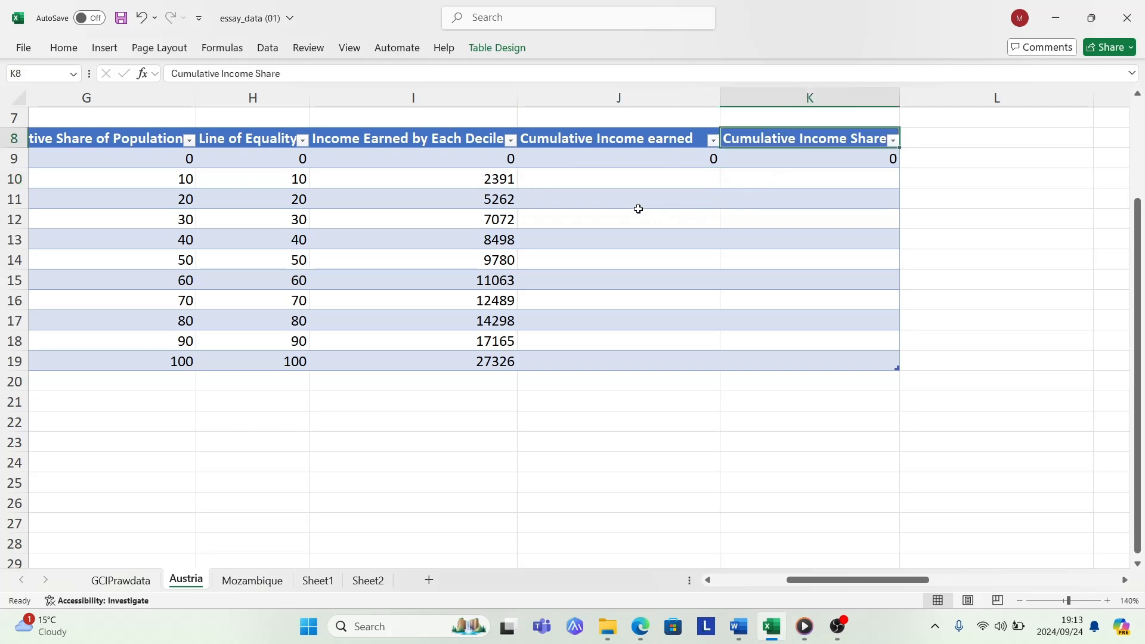
# - In J10, enter a formula adding the previous cumulative income in J9 to the same row's Income Earned by Each Decile
pyautogui.click(598, 181)
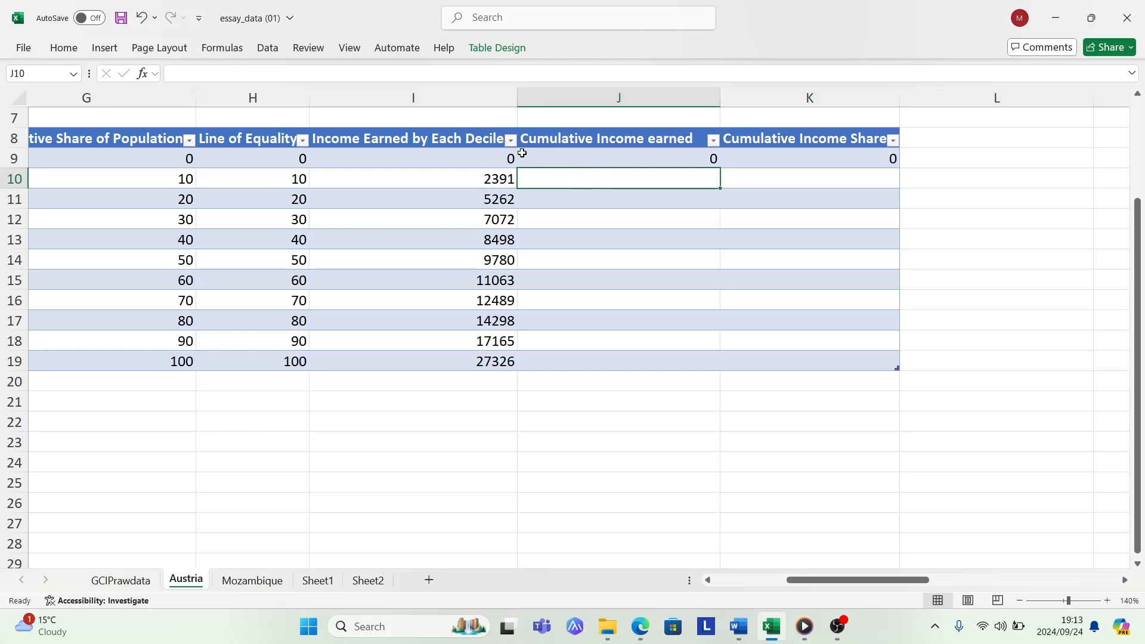
pyautogui.click(559, 153)
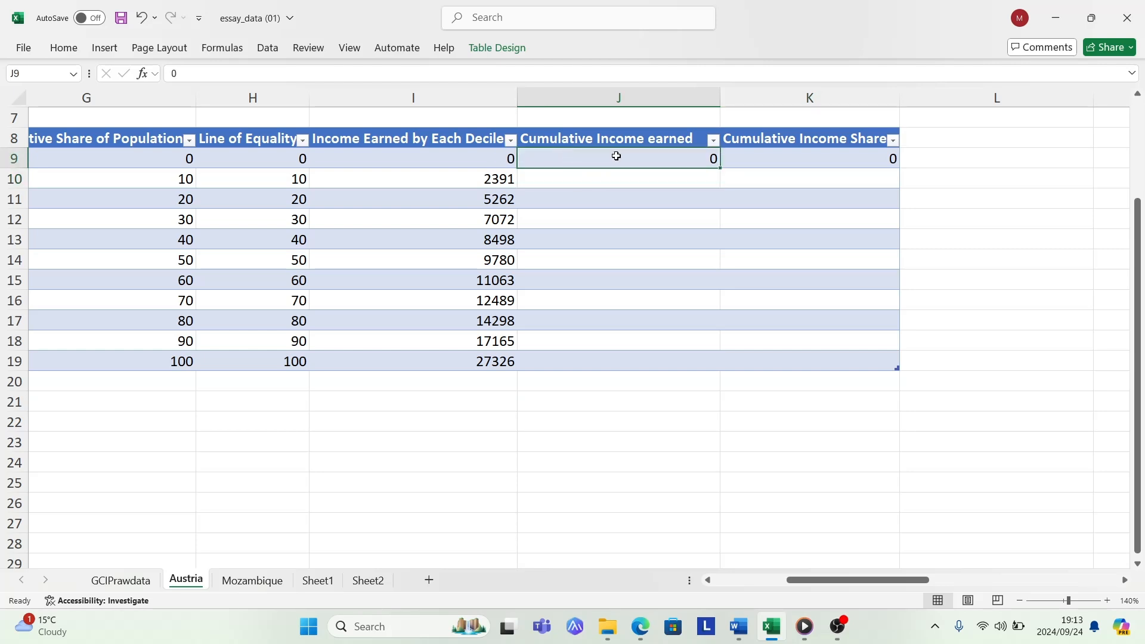
pyautogui.click(488, 179)
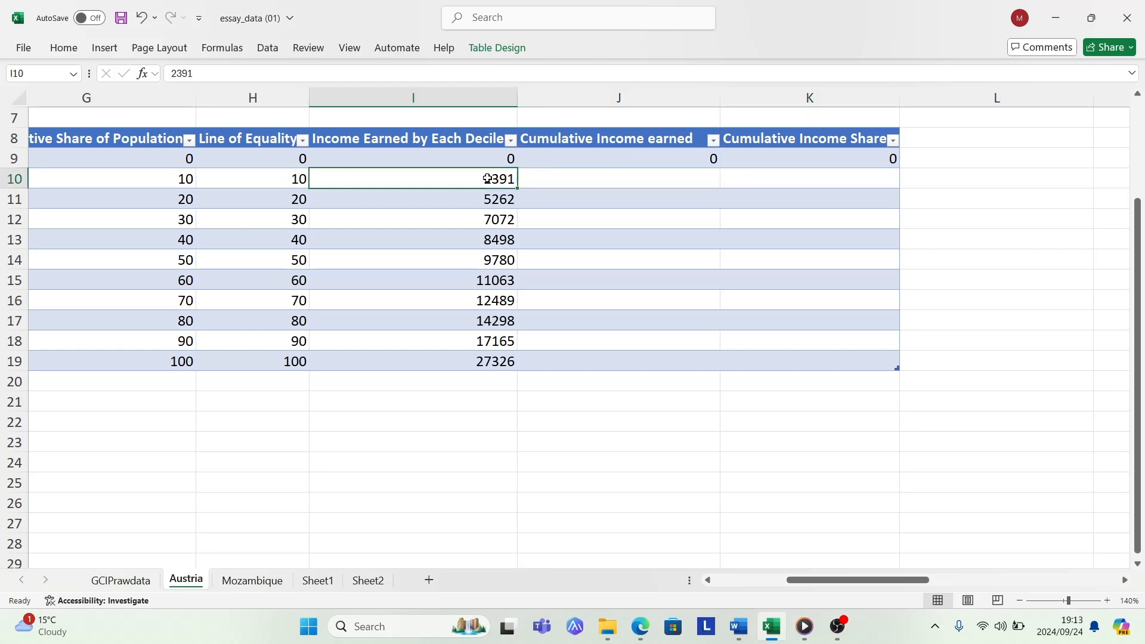
pyautogui.doubleClick(564, 179)
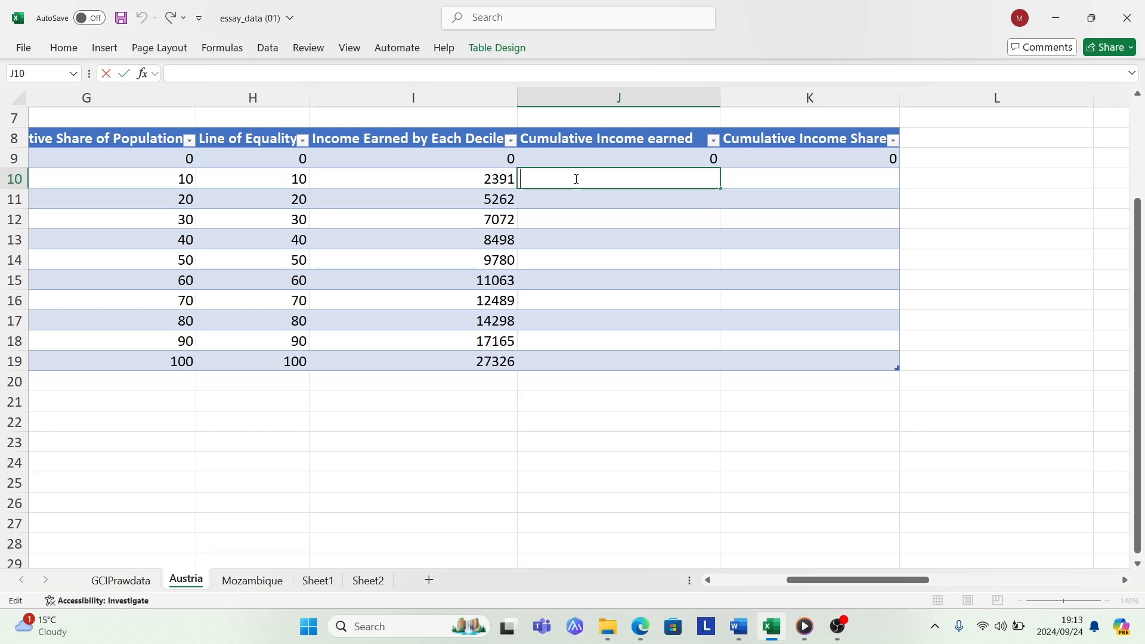
pyautogui.write('=')
pyautogui.click(583, 157)
pyautogui.write('+')
pyautogui.click(509, 179)
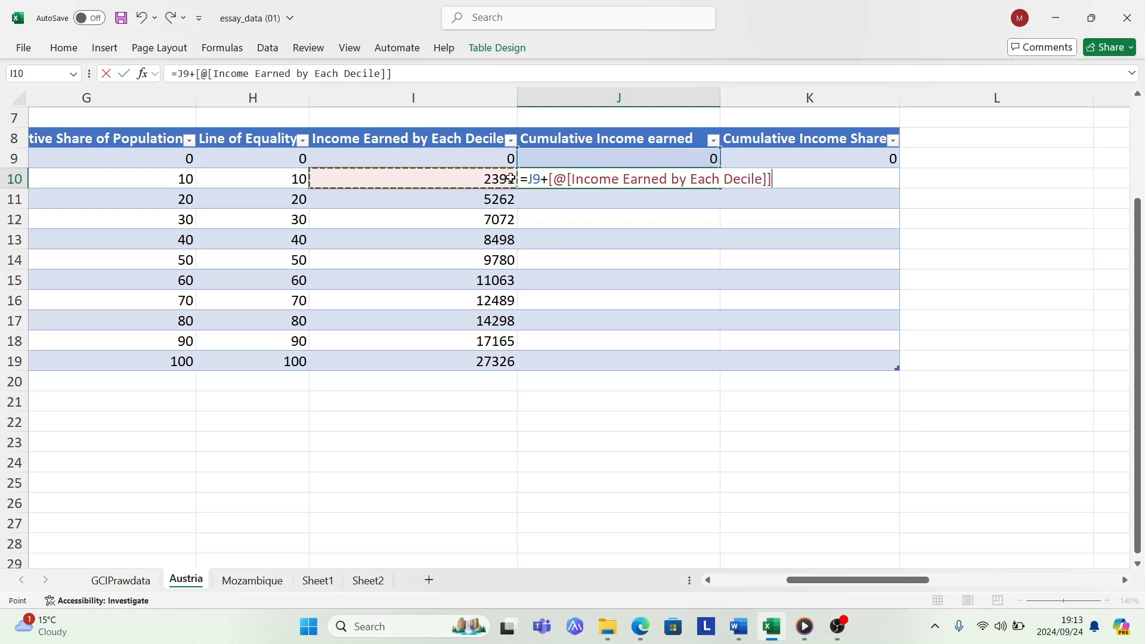
pyautogui.press('Return')
# - Fill the J10 formula down the Cumulative Income earned column through J19
pyautogui.click(620, 178)
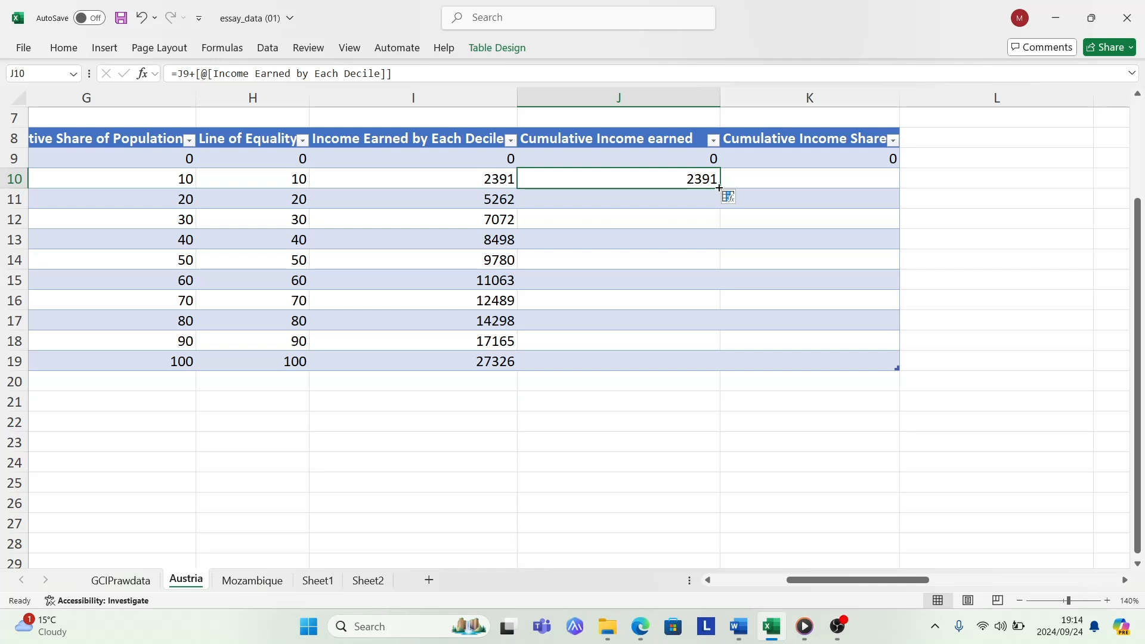
pyautogui.doubleClick(719, 187)
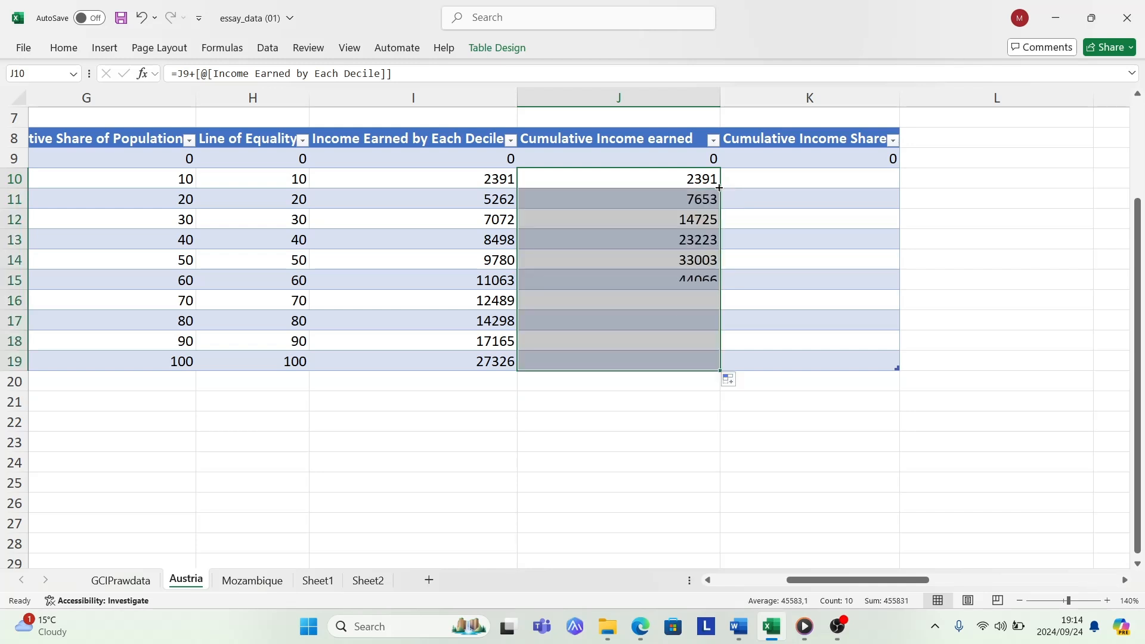
pyautogui.click(483, 414)
pyautogui.click(484, 388)
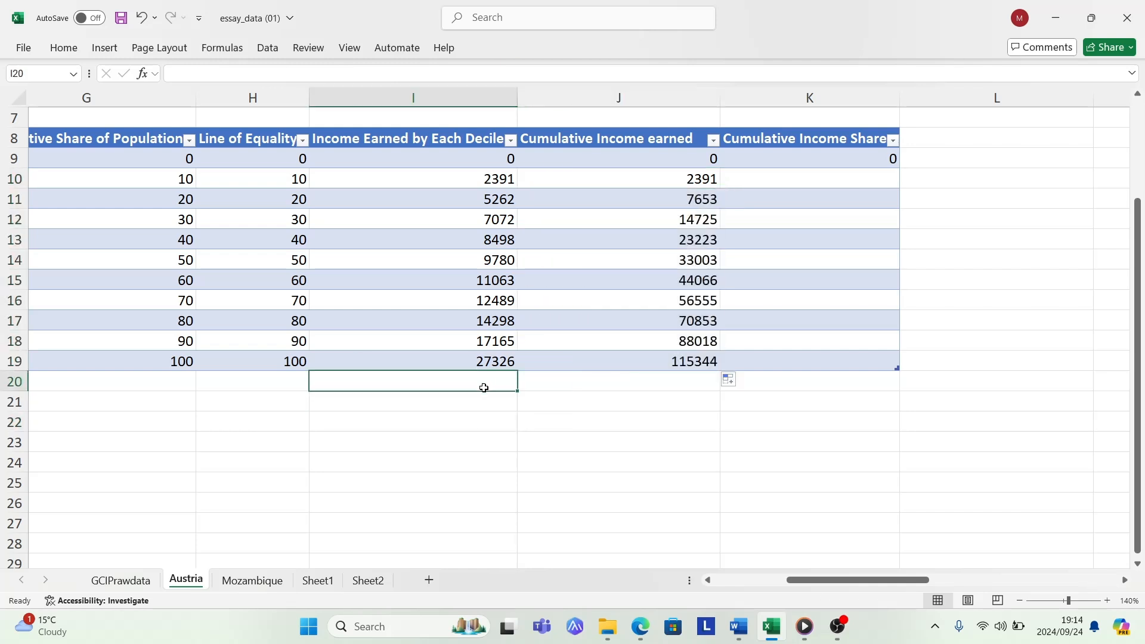
# - Total the Income Earned by Each Decile values from I9:I19 in cell I20 with the SUM function
pyautogui.click(676, 360)
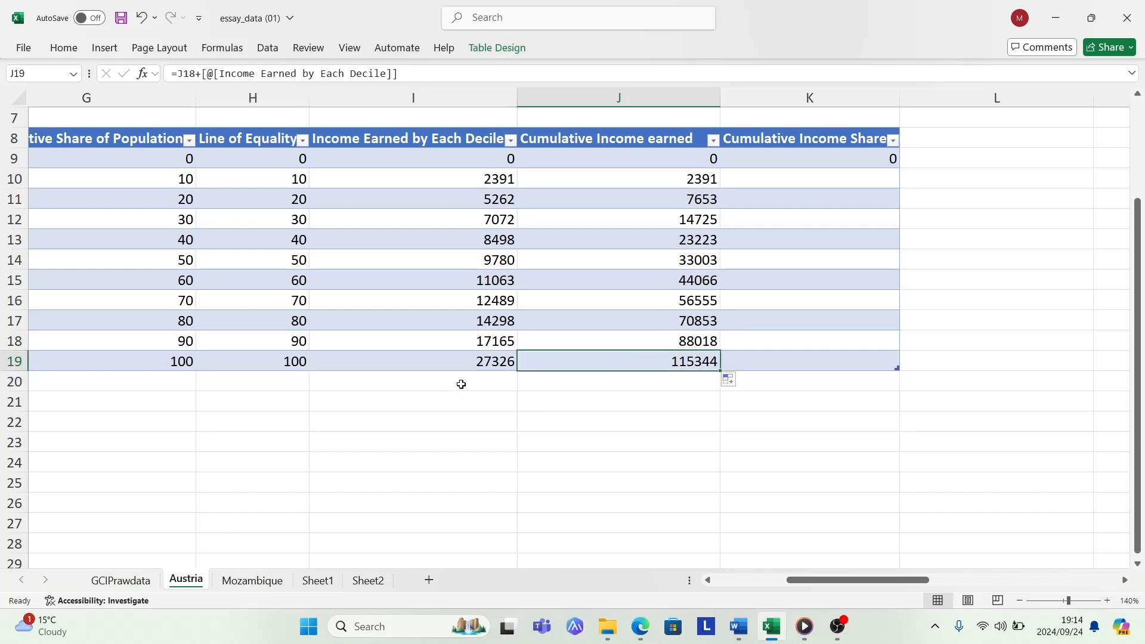
pyautogui.moveTo(475, 157); pyautogui.dragTo(479, 363)
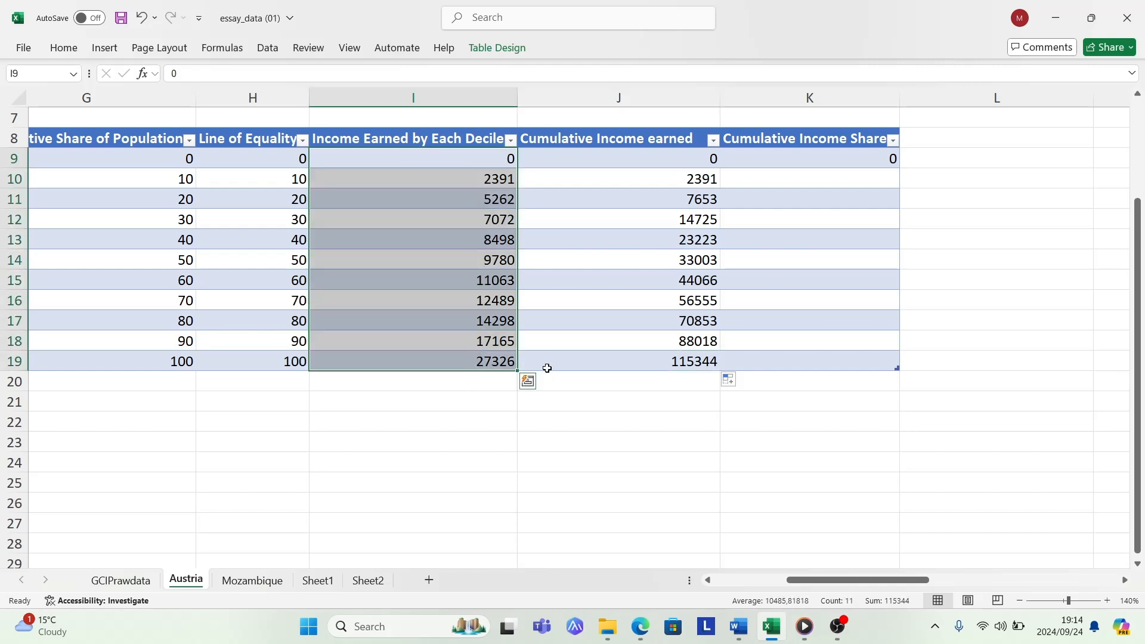
pyautogui.click(666, 360)
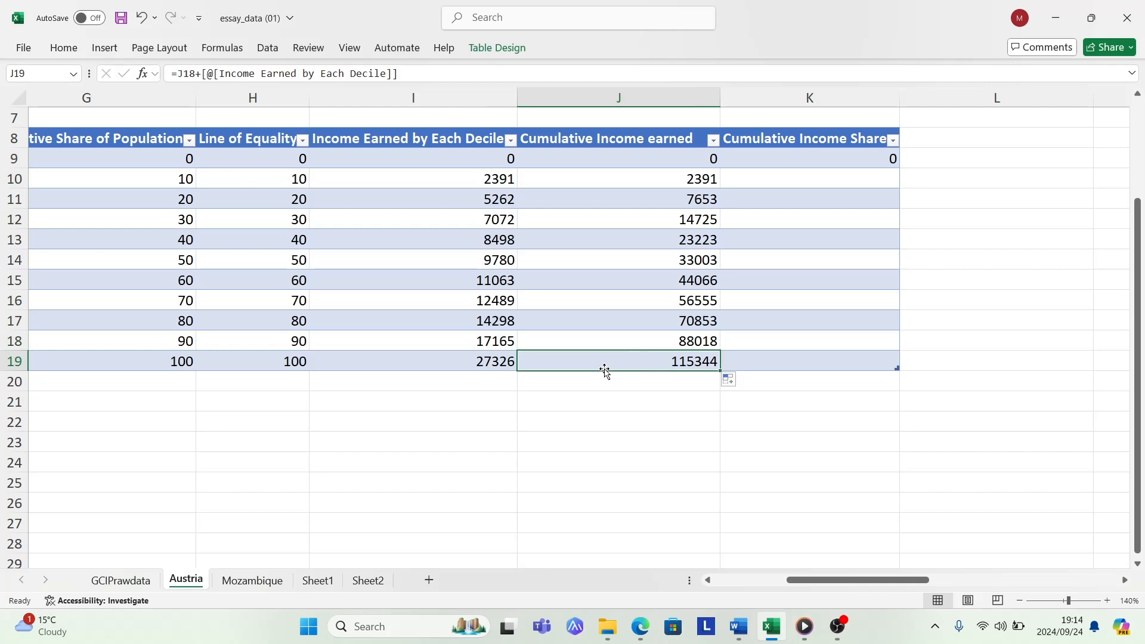
pyautogui.doubleClick(425, 383)
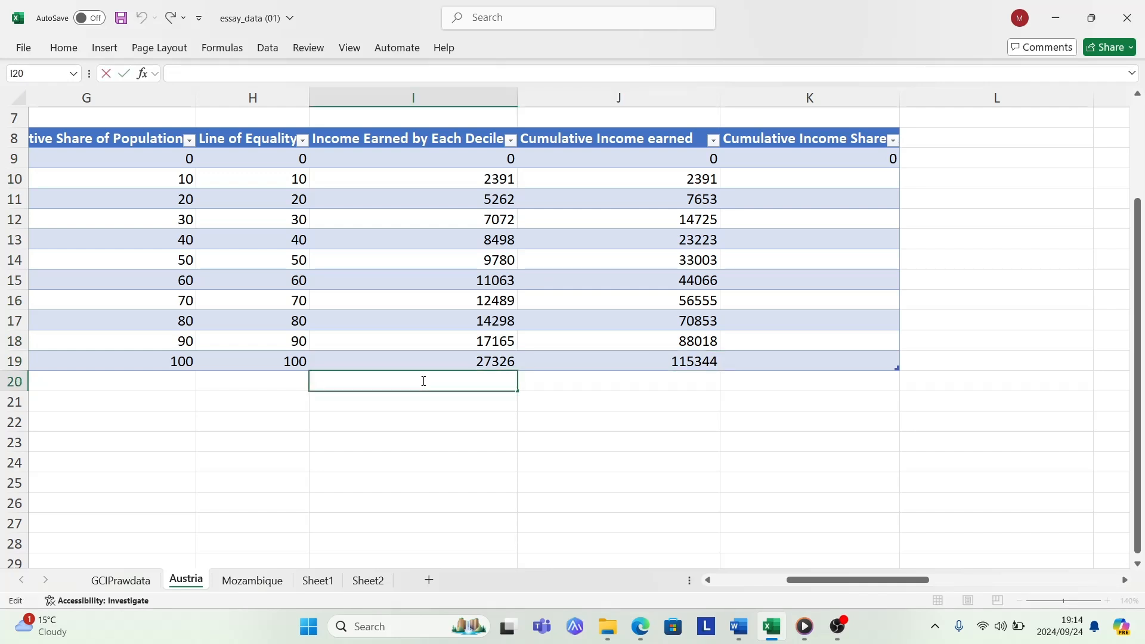
pyautogui.write('=sum')
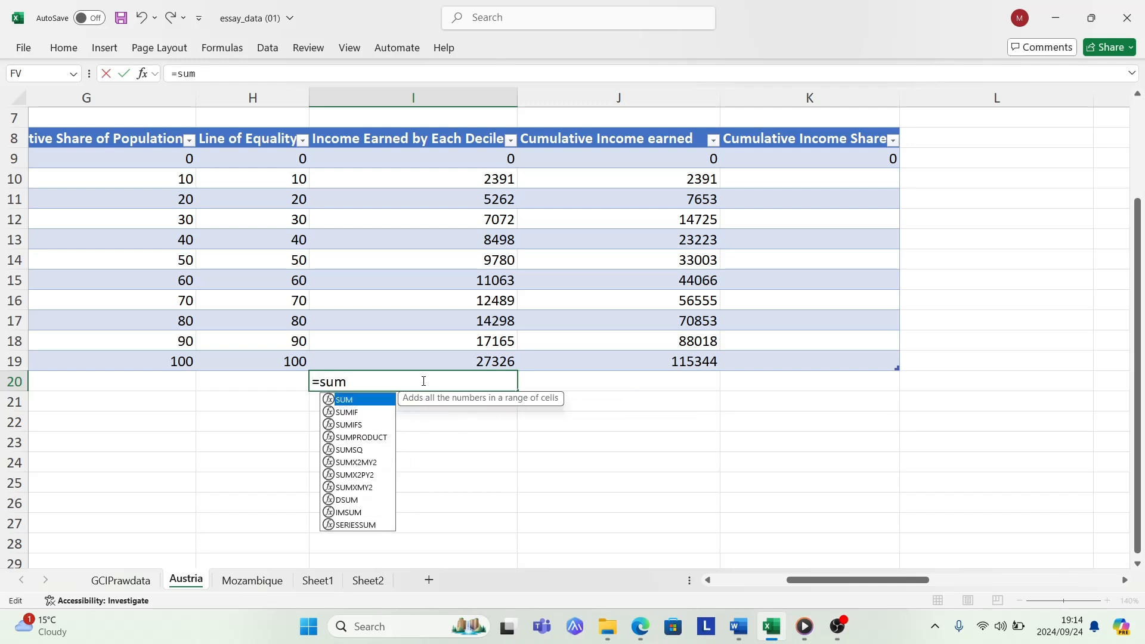
pyautogui.doubleClick(334, 400)
pyautogui.moveTo(458, 162); pyautogui.dragTo(482, 358)
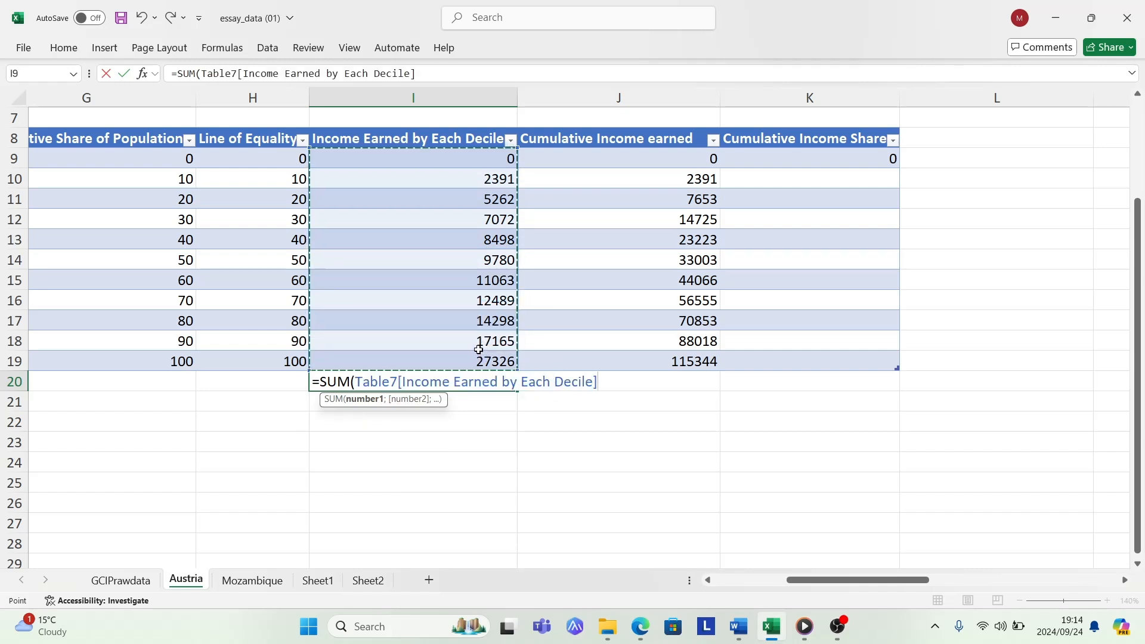
pyautogui.press('Return')
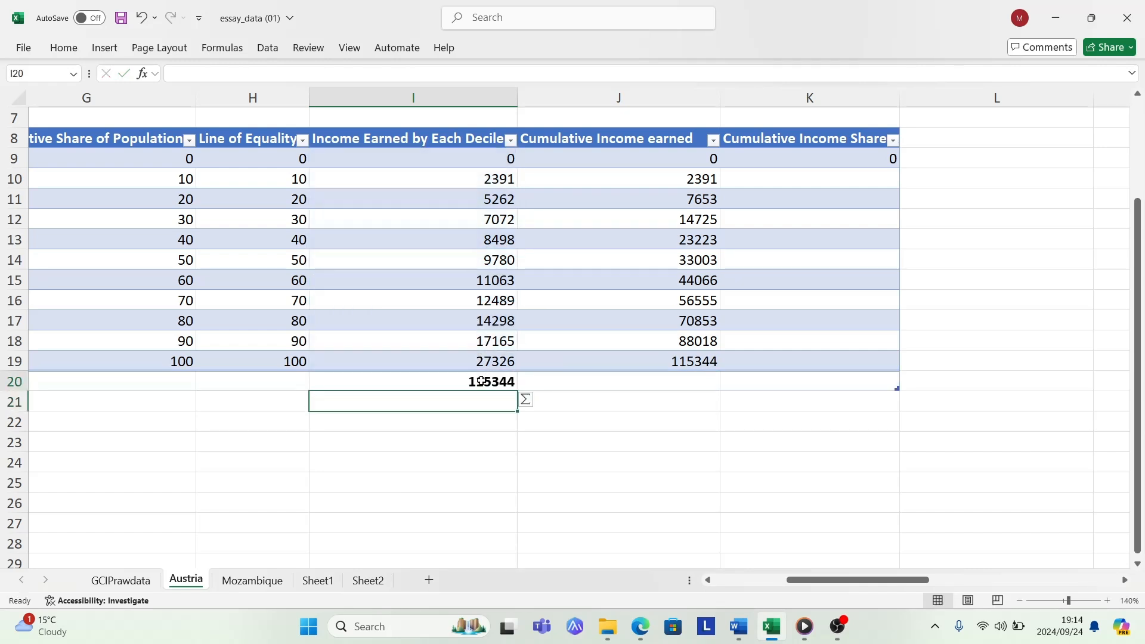
# - Compare the decile income total in I20 with the final cumulative income in J19
pyautogui.click(482, 381)
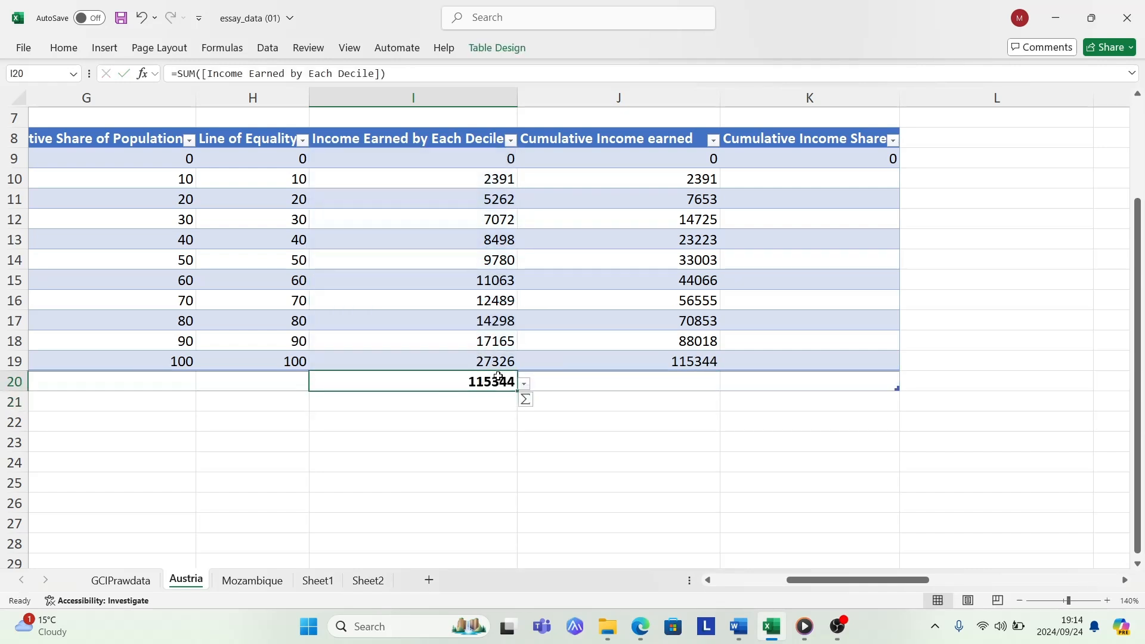
pyautogui.click(681, 361)
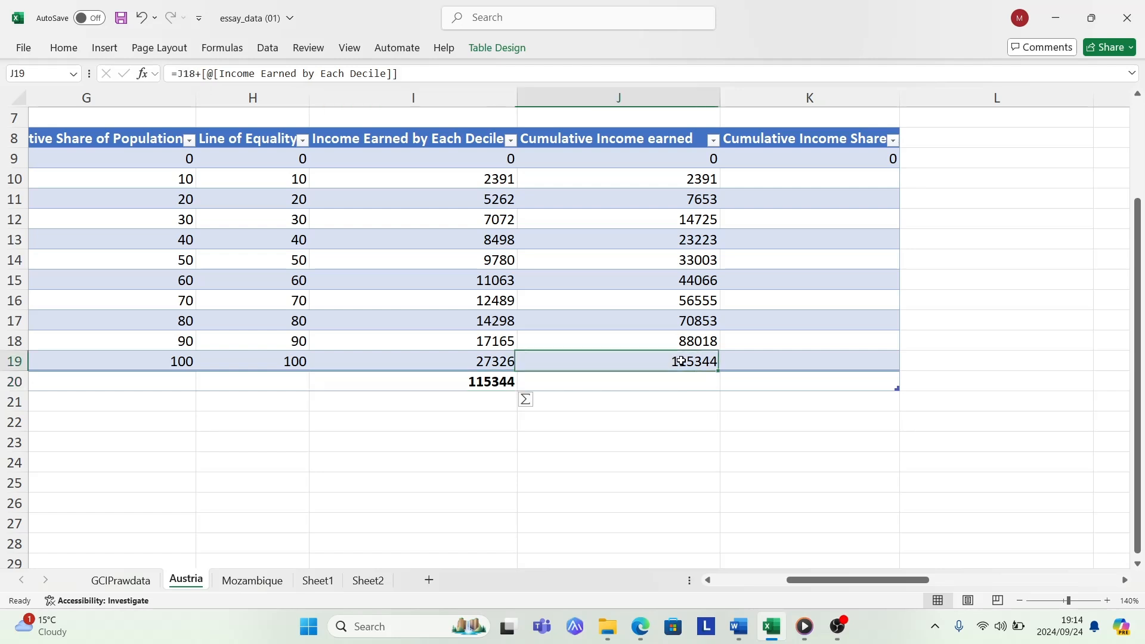
pyautogui.click(488, 385)
pyautogui.moveTo(479, 155); pyautogui.dragTo(487, 361)
pyautogui.click(660, 417)
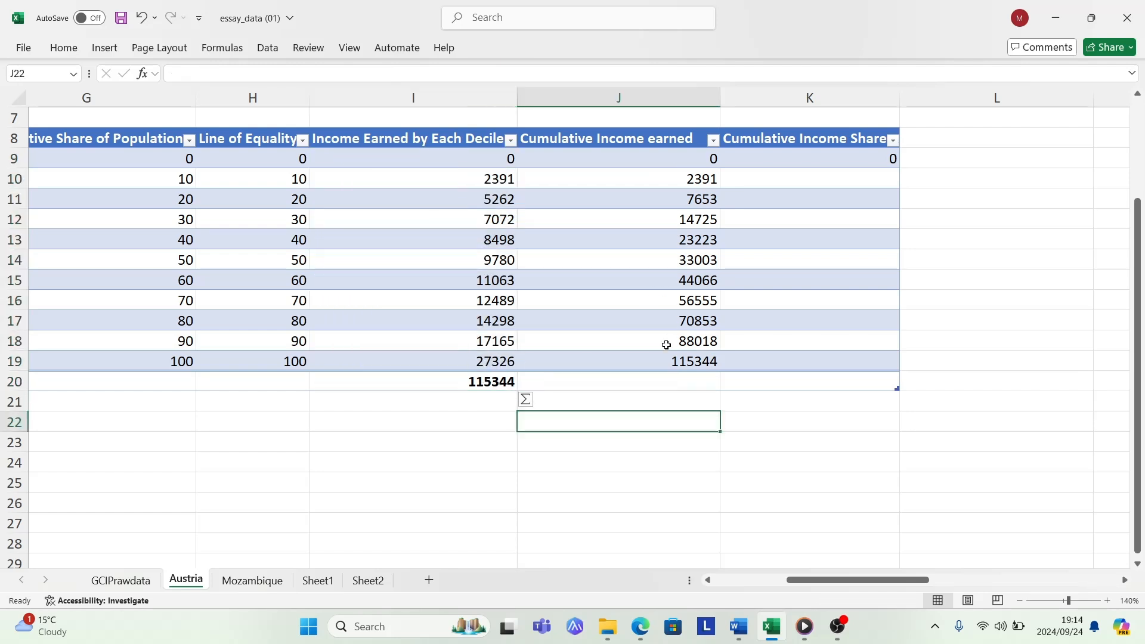
# - In K10, enter a formula dividing the row's Cumulative Income earned by the income total in I20 and multiplying by 100
pyautogui.click(782, 160)
pyautogui.click(774, 181)
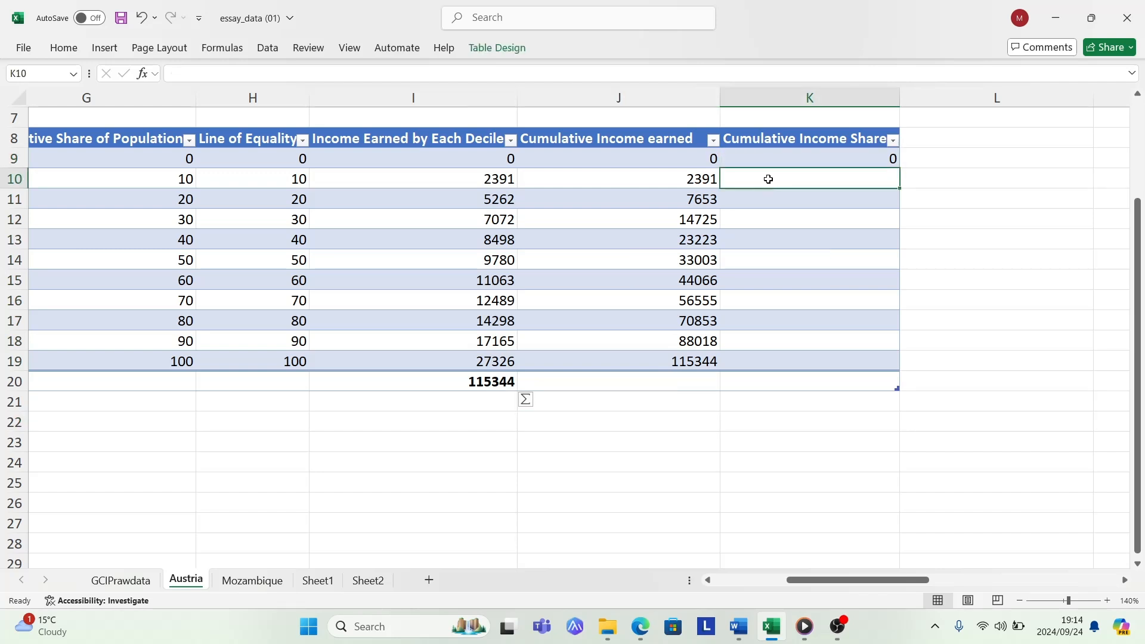
pyautogui.click(697, 182)
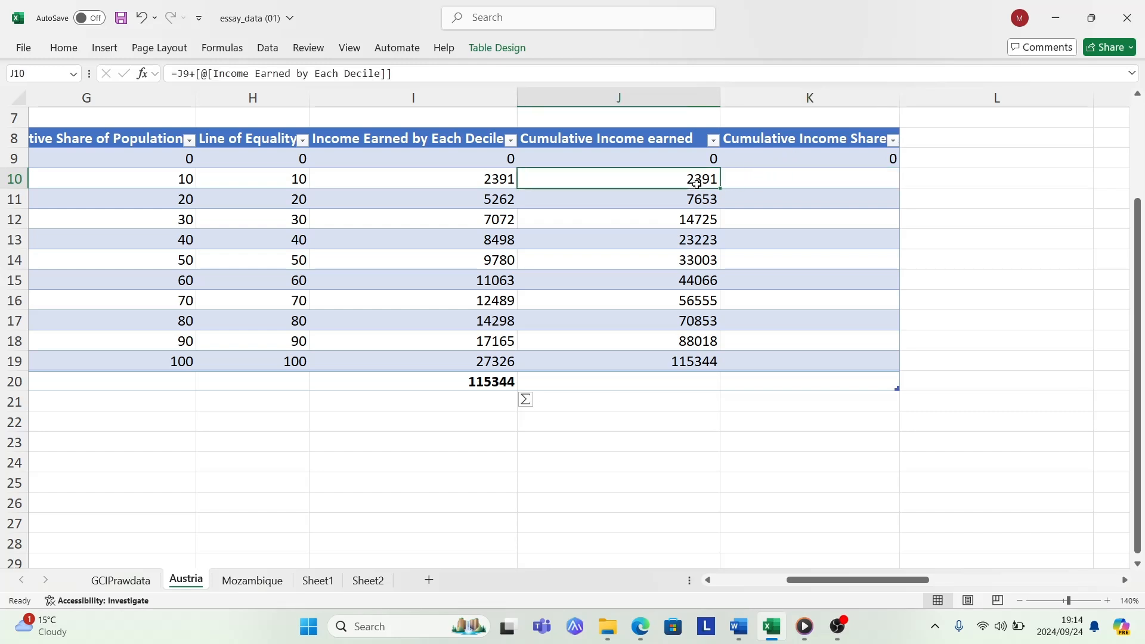
pyautogui.click(474, 386)
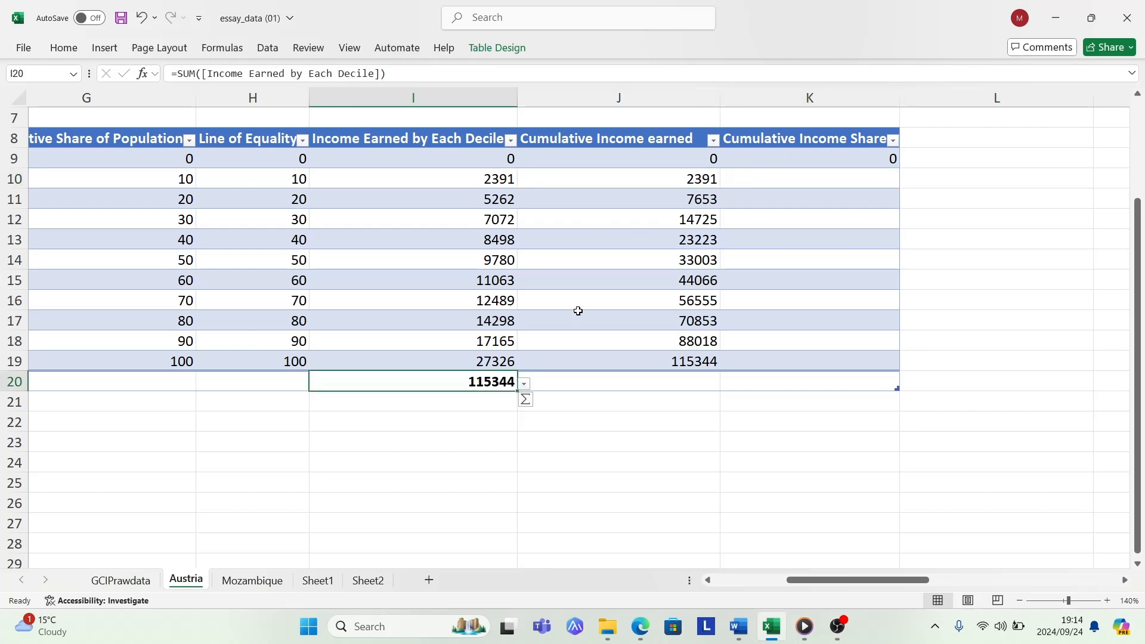
pyautogui.click(776, 183)
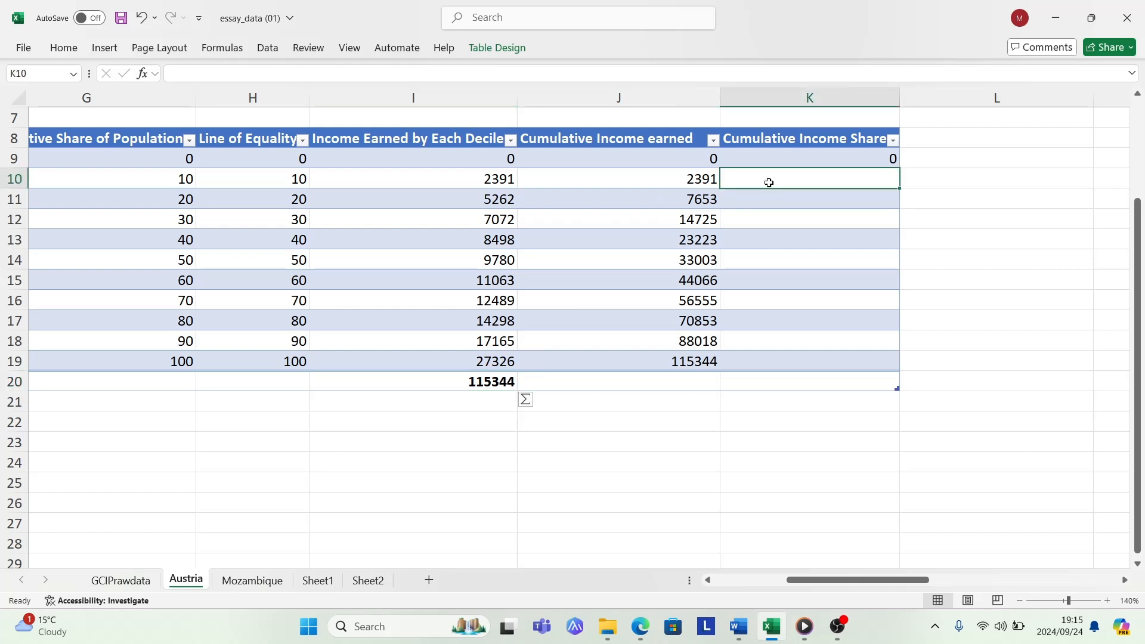
pyautogui.write('=')
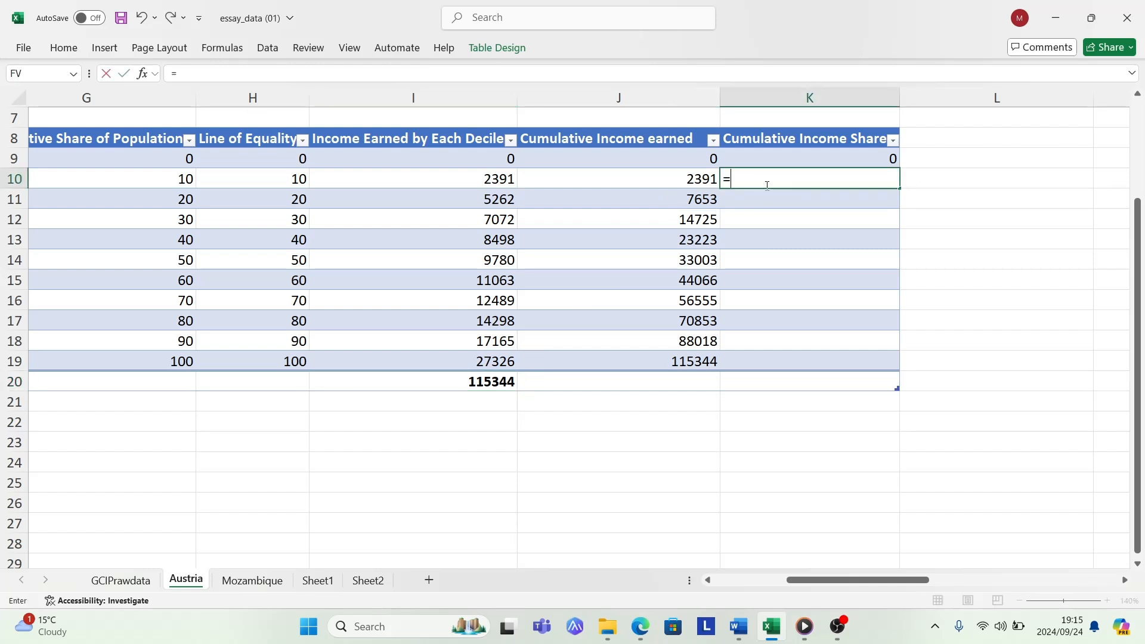
pyautogui.click(696, 183)
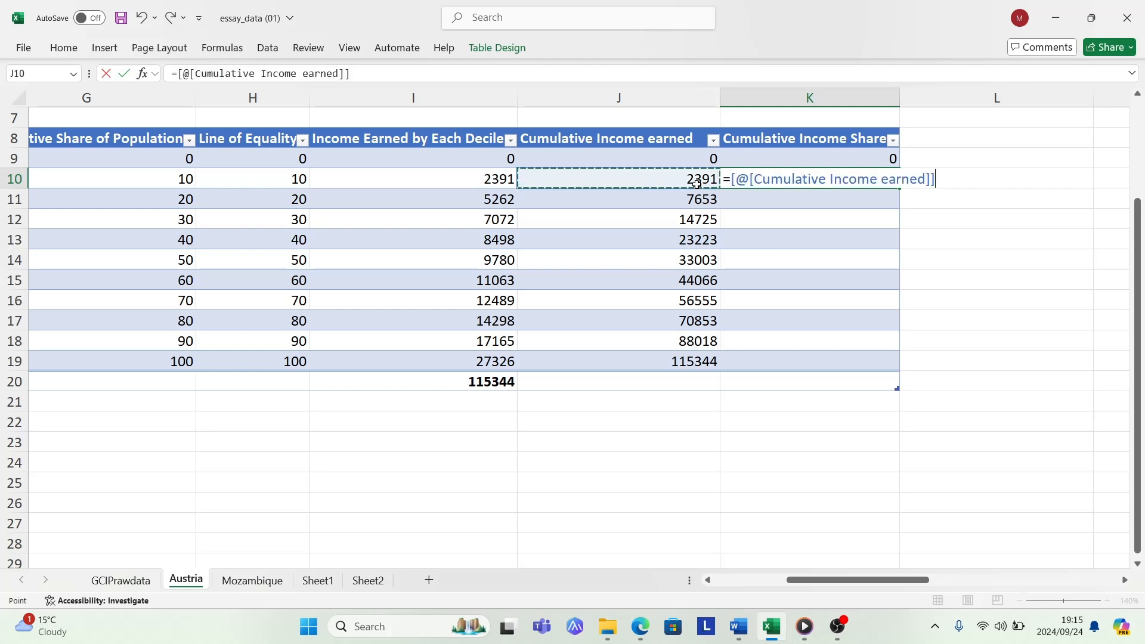
pyautogui.write('/')
pyautogui.click(499, 378)
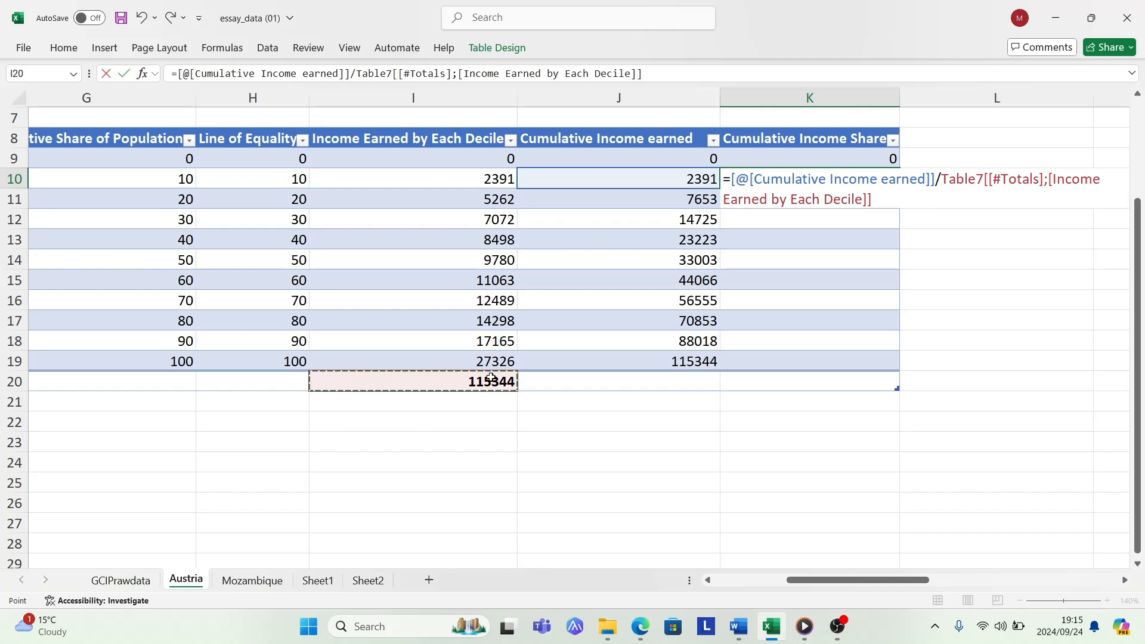
pyautogui.write('*100')
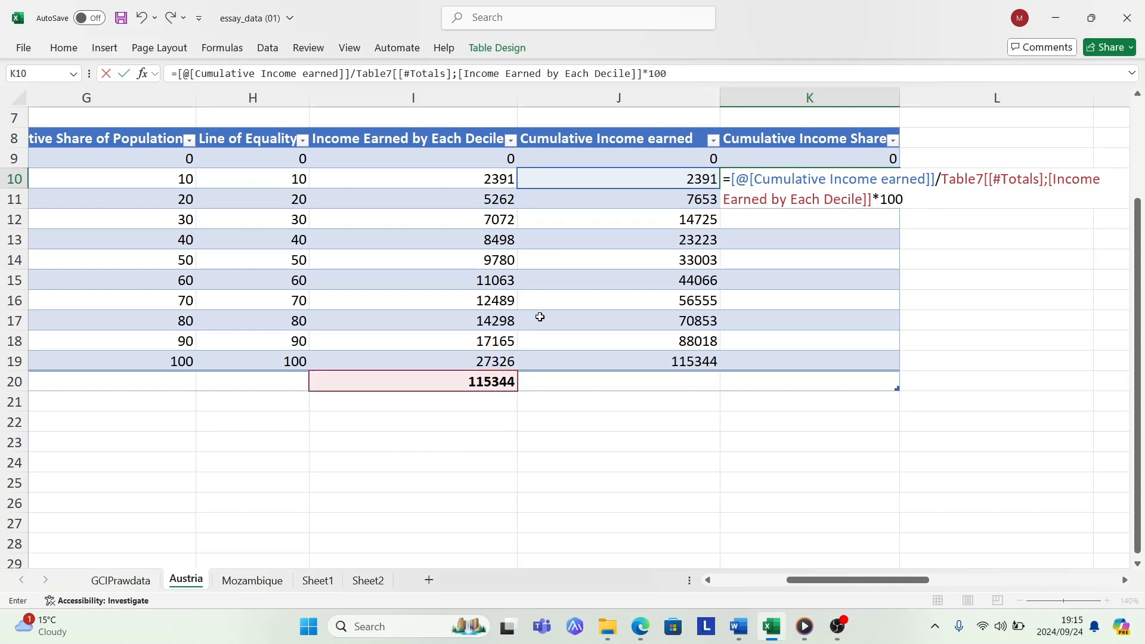
pyautogui.press('Return')
# - Fill the K10 formula down the Cumulative Income Share column through K19
pyautogui.click(800, 181)
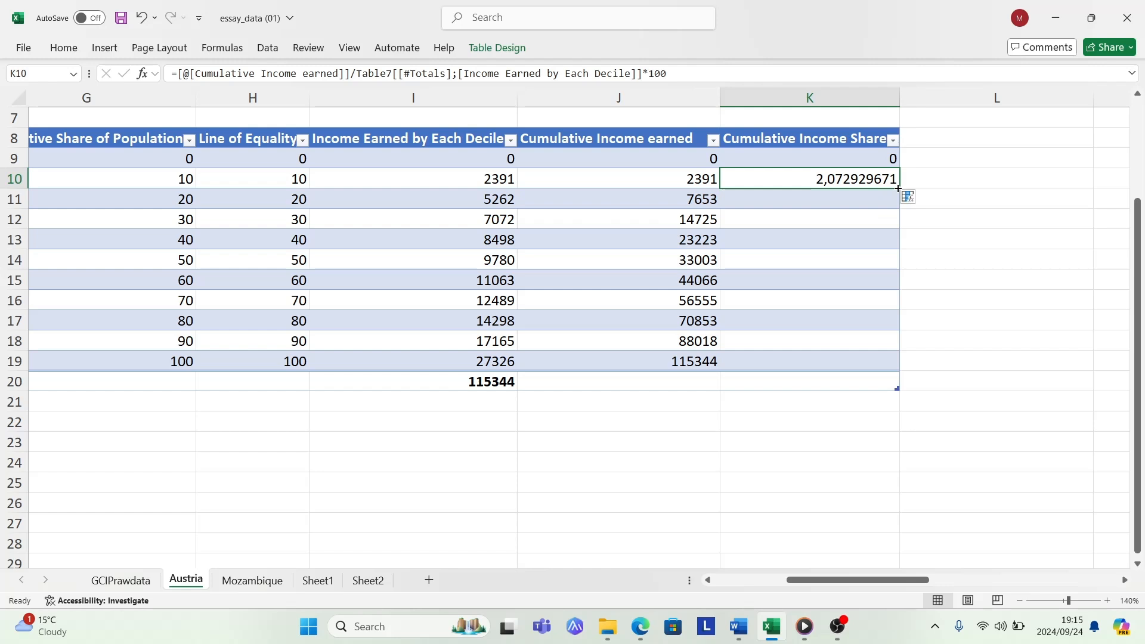
pyautogui.moveTo(898, 188); pyautogui.dragTo(892, 368)
pyautogui.click(759, 414)
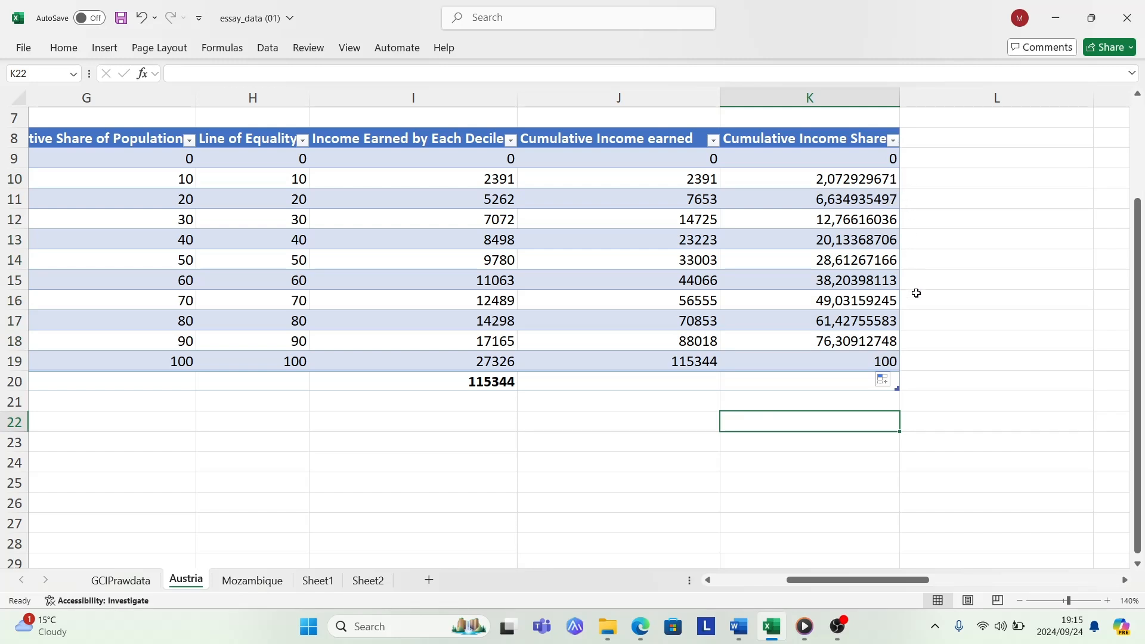
pyautogui.click(869, 362)
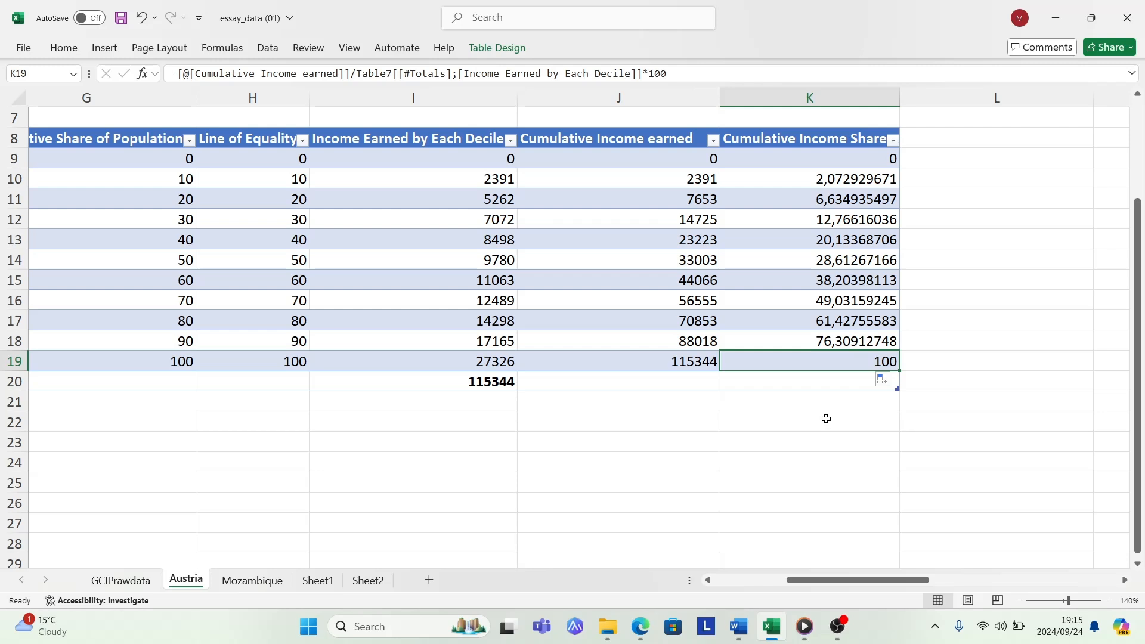
pyautogui.click(789, 414)
# - Examine the completed calculation table at 150% zoom, starting with the Cumulative Share of Population and Line of Equality columns
pyautogui.moveTo(830, 582); pyautogui.dragTo(808, 574)
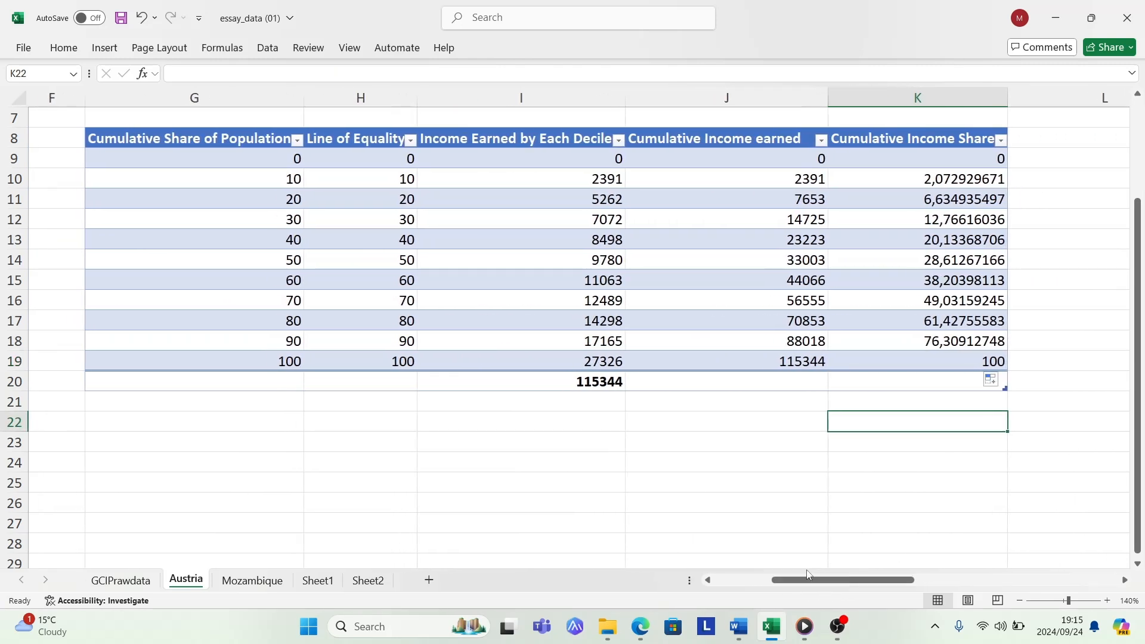
pyautogui.click(1110, 601)
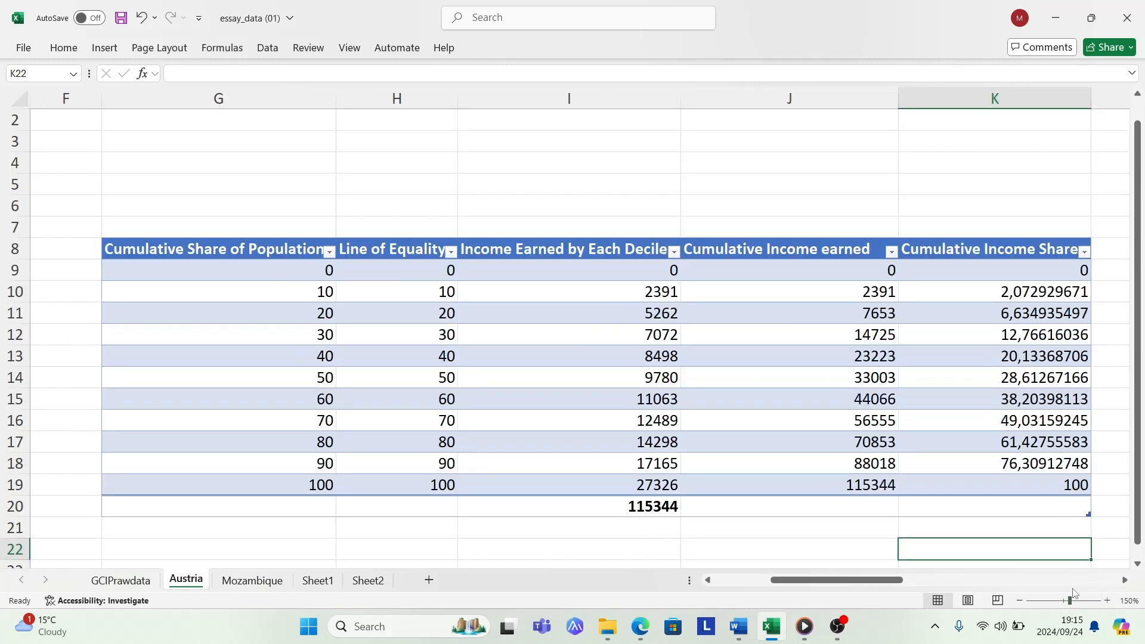
pyautogui.moveTo(1140, 482); pyautogui.dragTo(1137, 566)
pyautogui.click(1138, 566)
pyautogui.click(1139, 565)
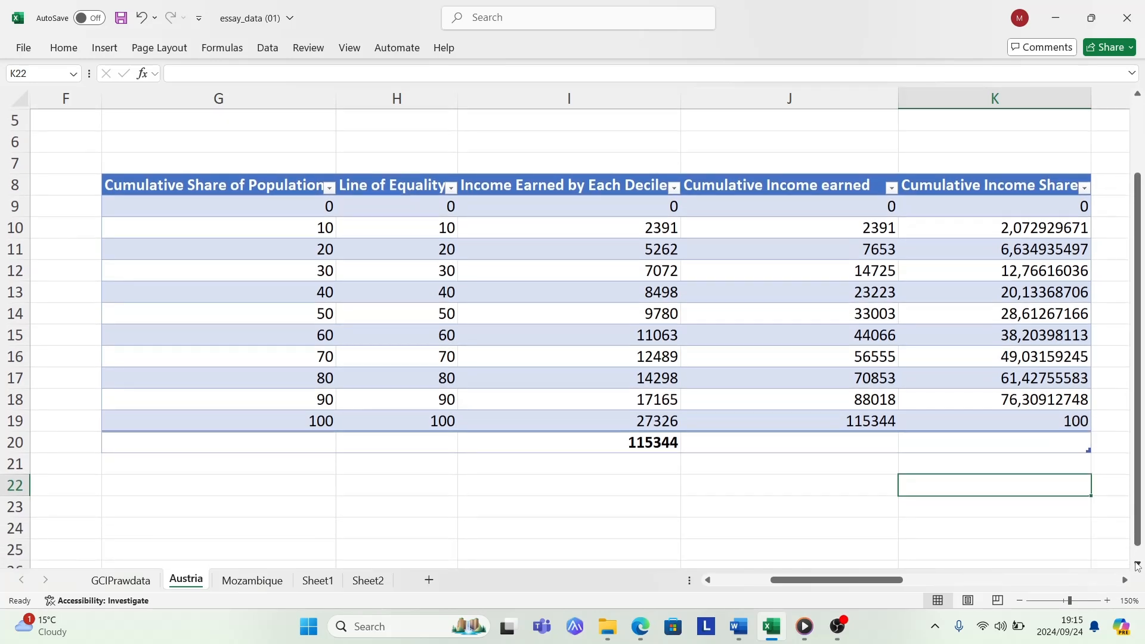
pyautogui.click(1139, 565)
pyautogui.click(1139, 565)
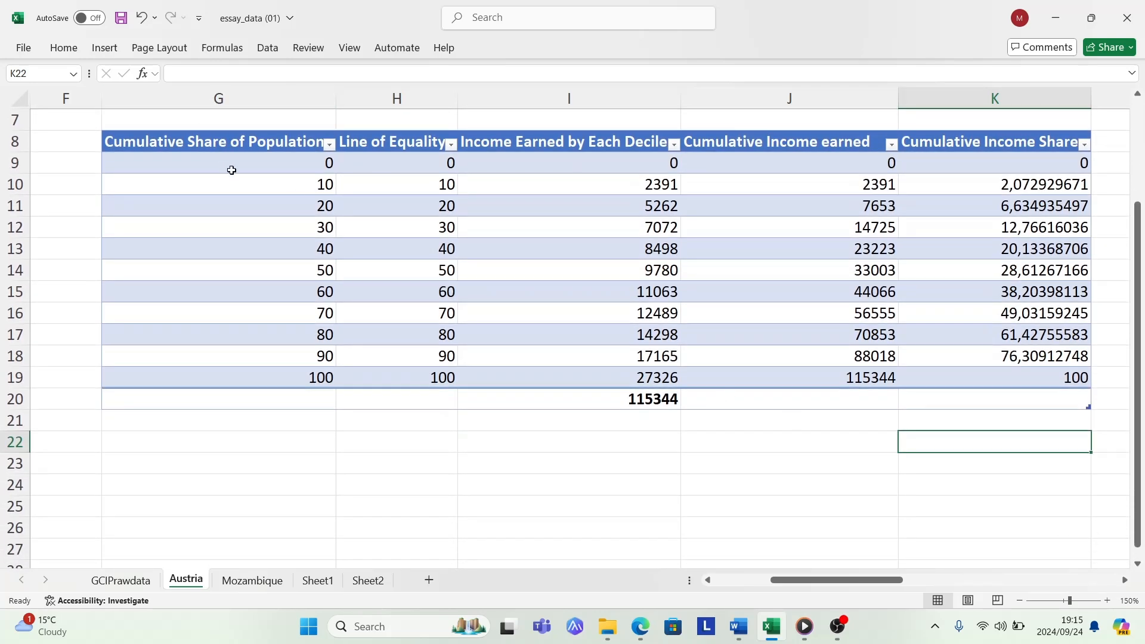
pyautogui.click(273, 146)
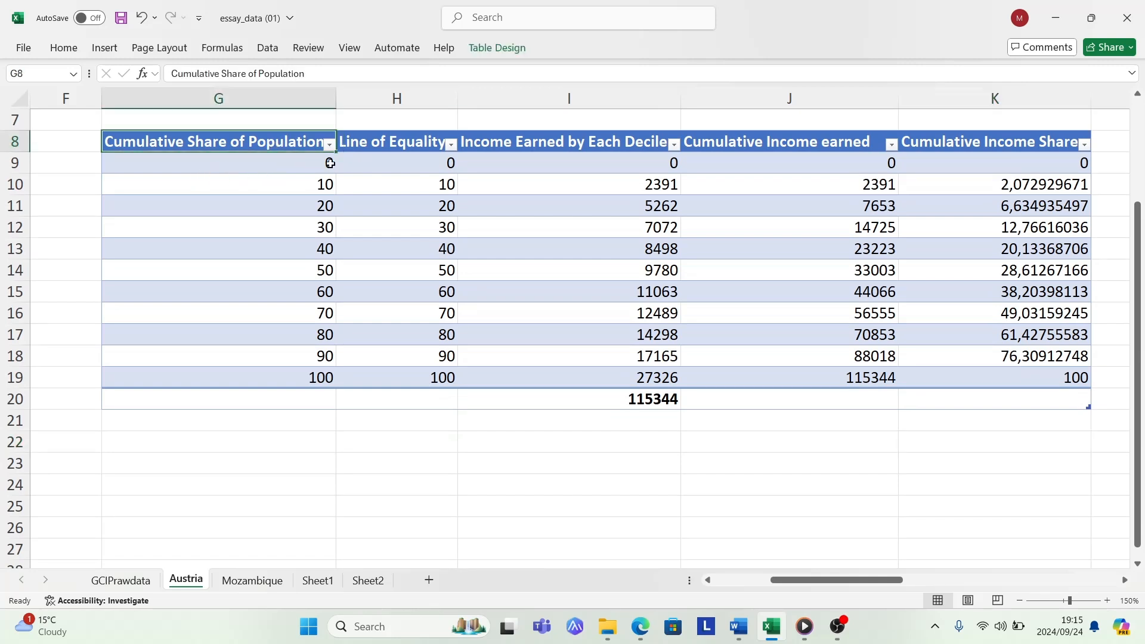
pyautogui.click(416, 144)
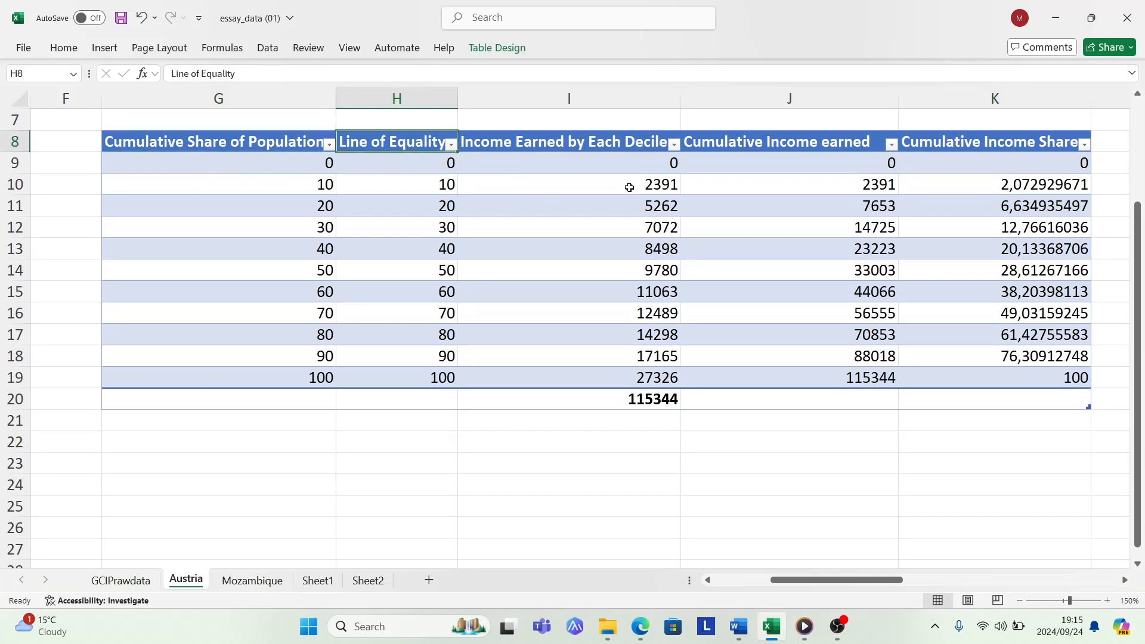
pyautogui.click(932, 144)
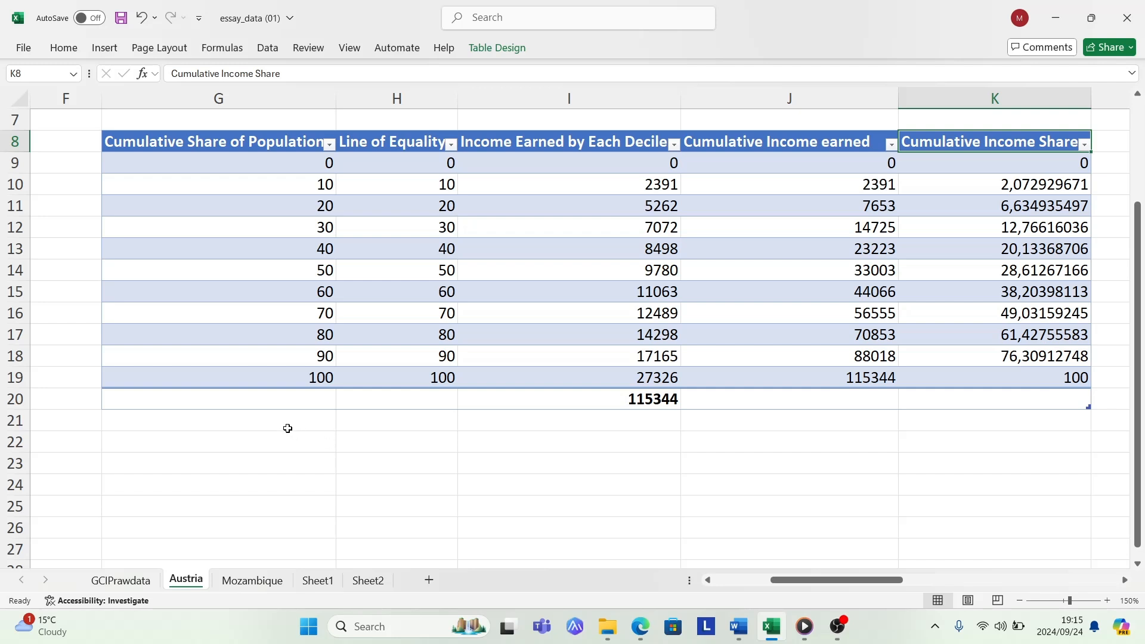
pyautogui.click(292, 429)
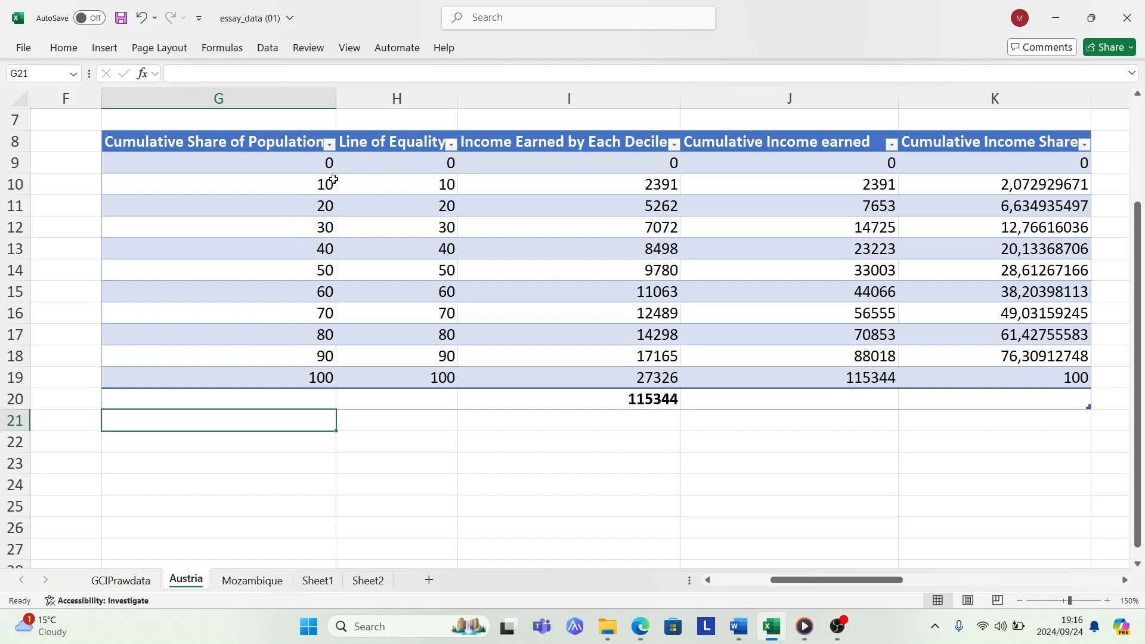
pyautogui.click(251, 449)
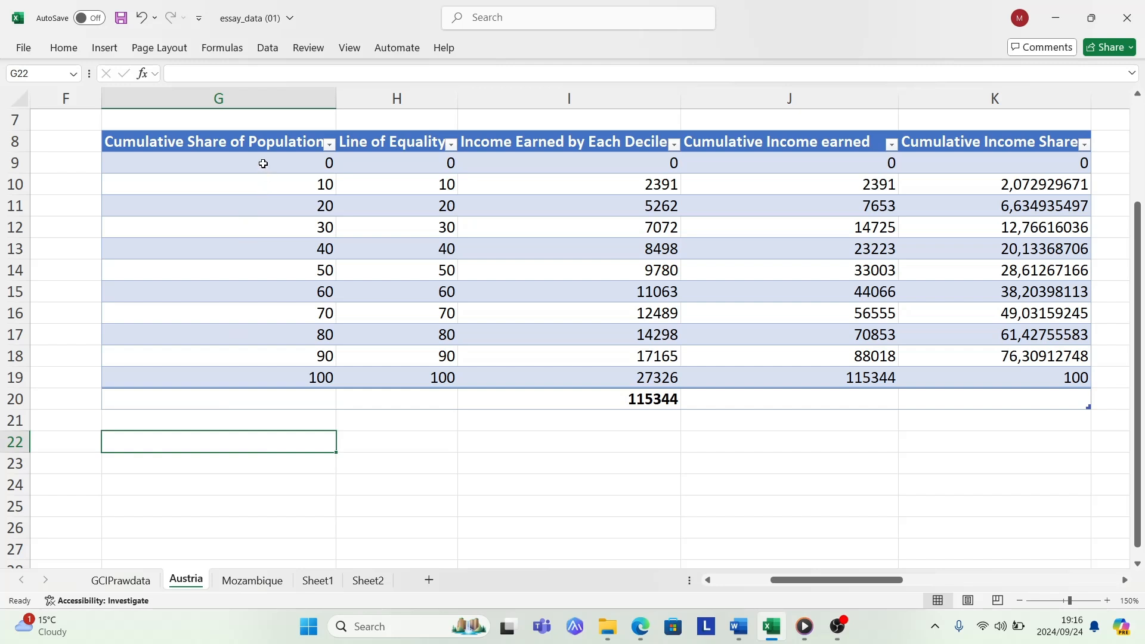
# - Insert a line chart built from the values in G9:H19 together with the Cumulative Income Share values in K9:K19
pyautogui.moveTo(264, 163); pyautogui.dragTo(407, 369)
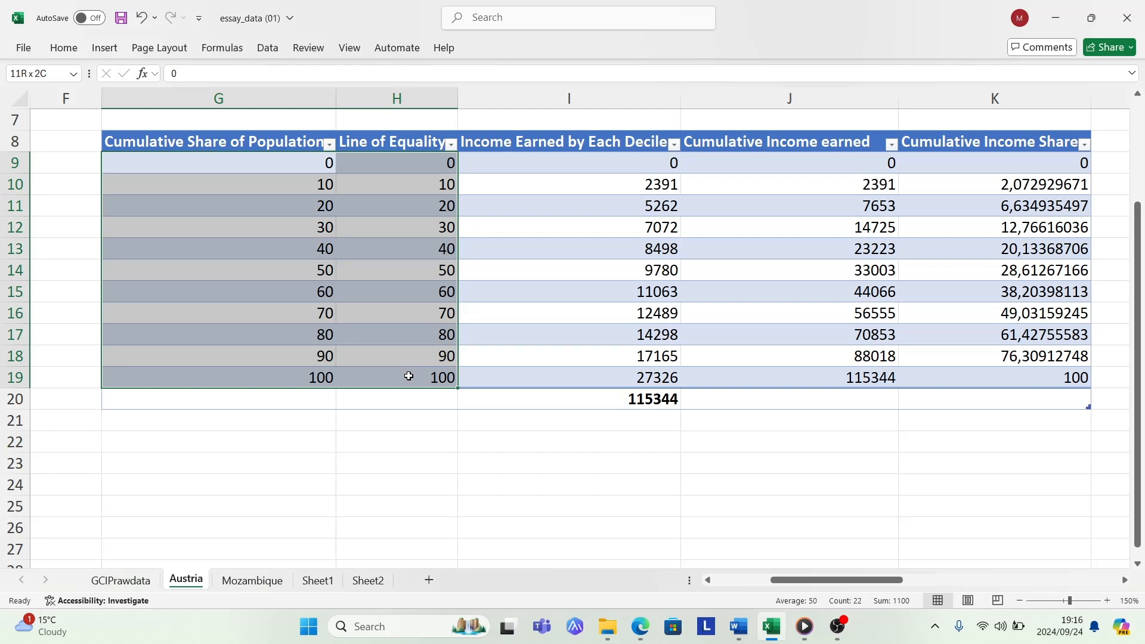
pyautogui.moveTo(408, 377); pyautogui.dragTo(409, 377)
pyautogui.moveTo(1033, 166); pyautogui.dragTo(1047, 380)
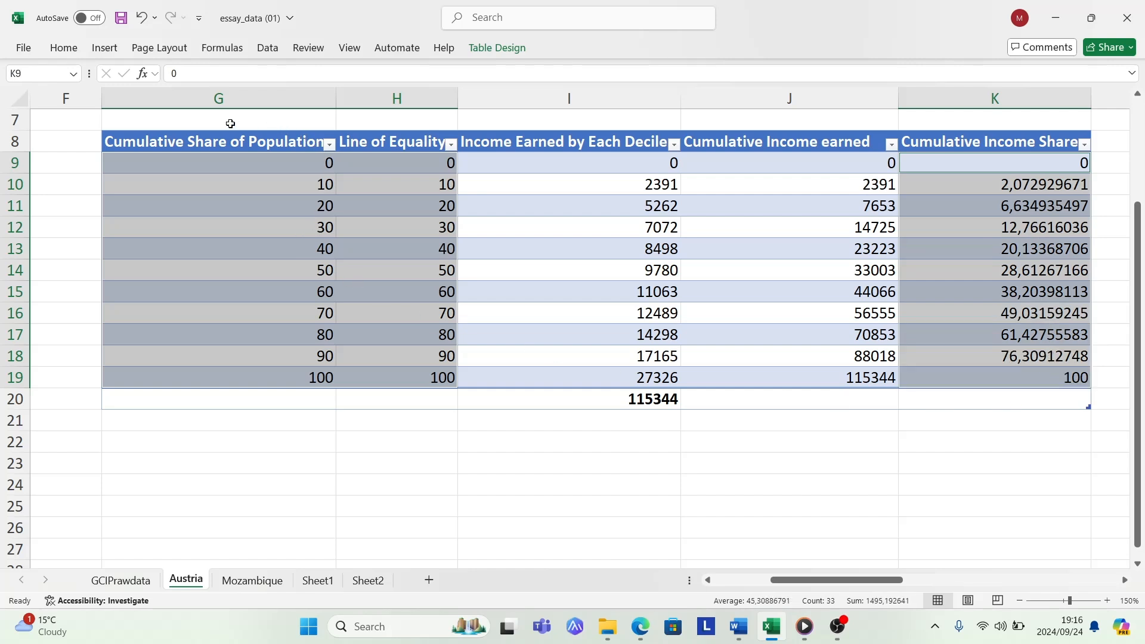
pyautogui.click(105, 47)
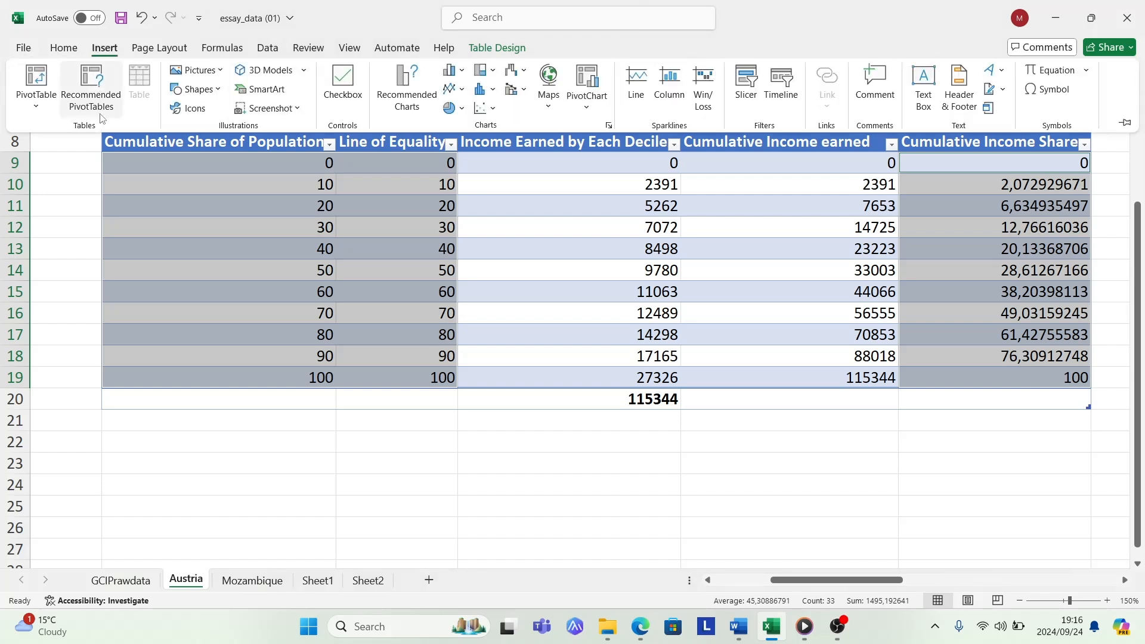
pyautogui.click(404, 76)
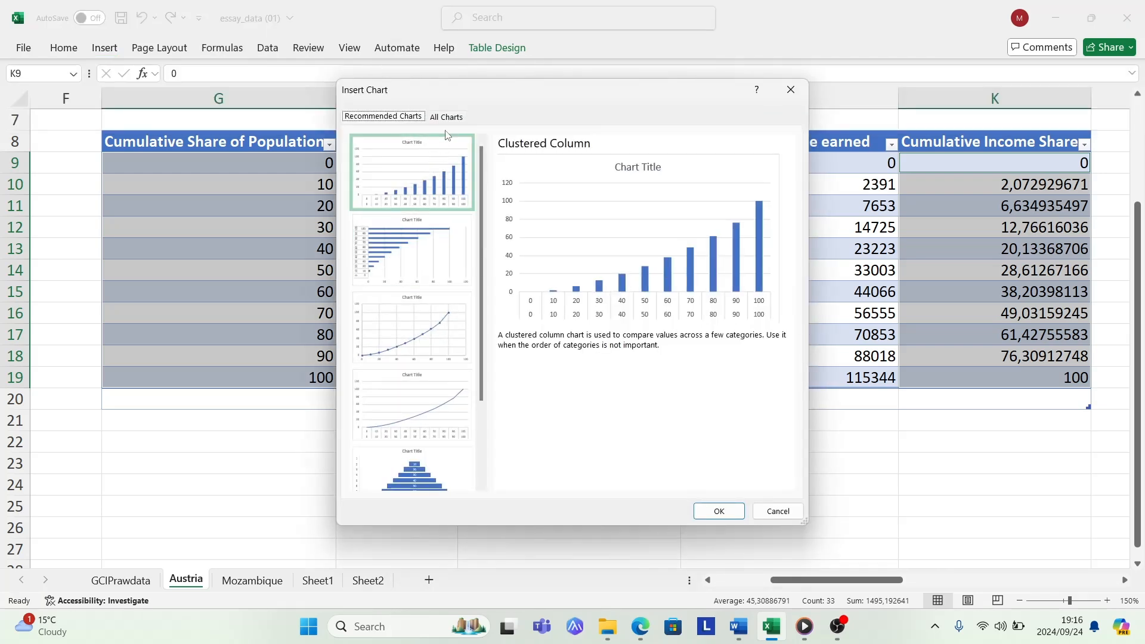
pyautogui.click(455, 119)
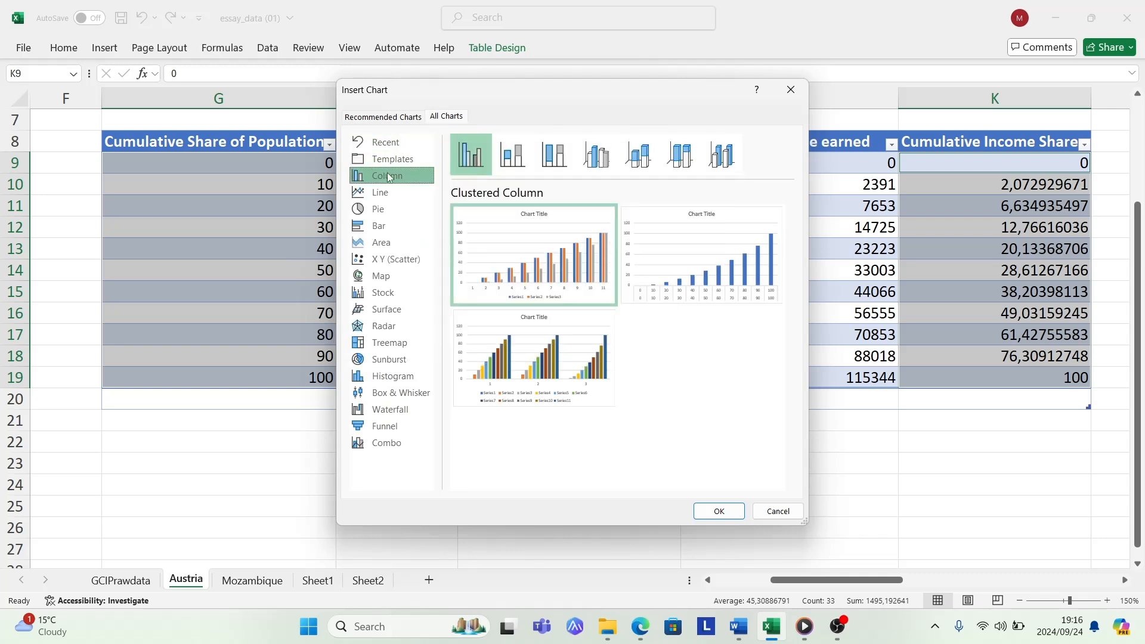
pyautogui.click(385, 195)
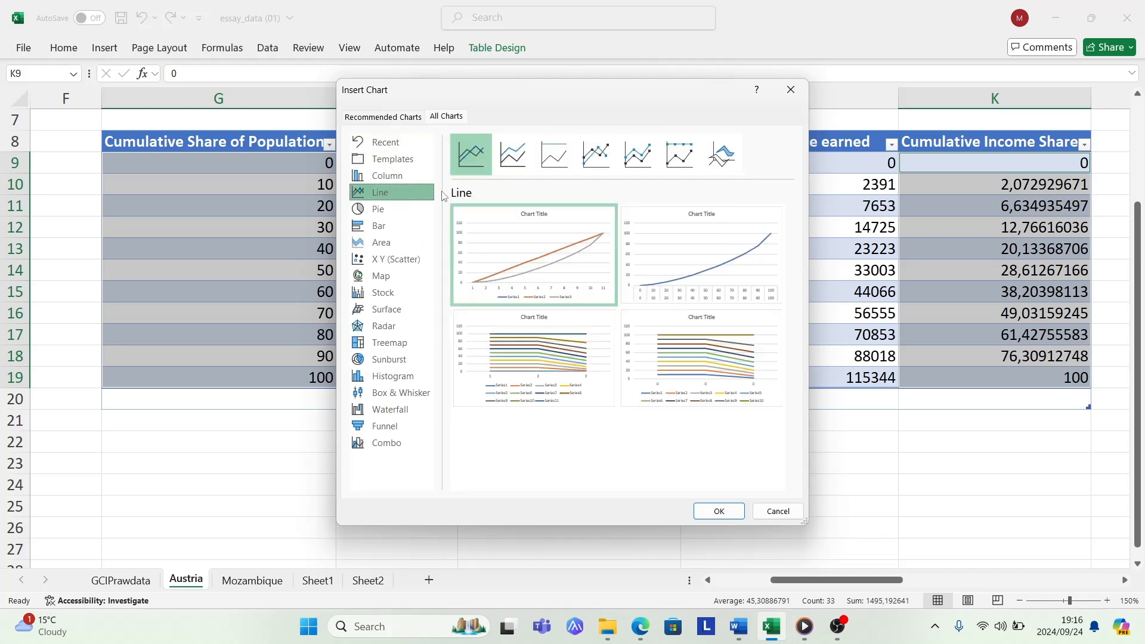
pyautogui.moveTo(490, 232)
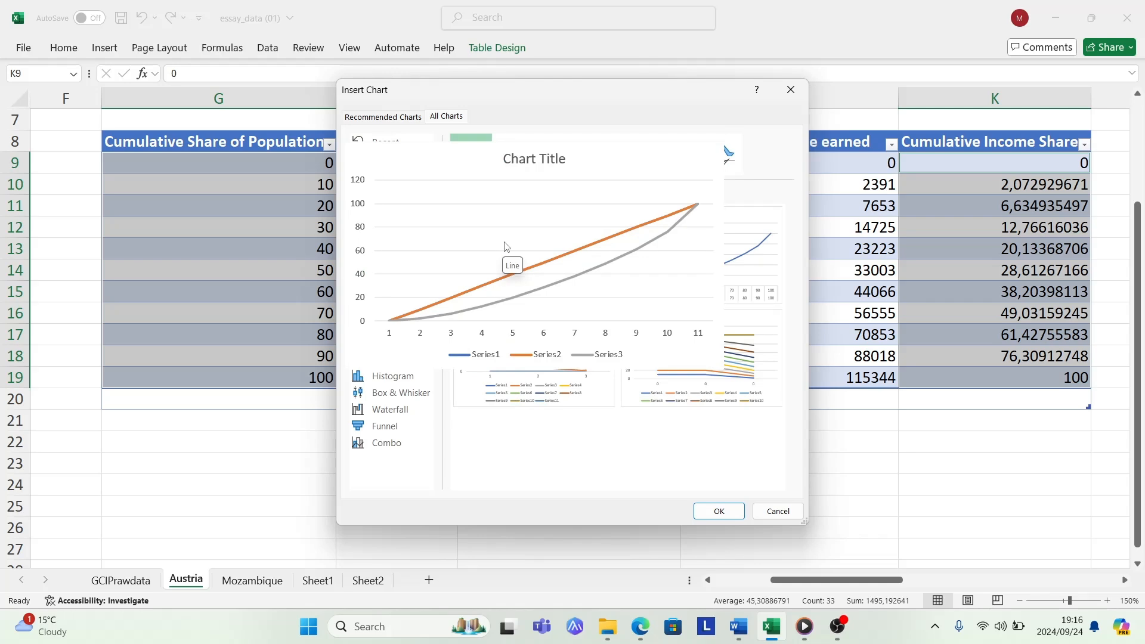
pyautogui.click(721, 512)
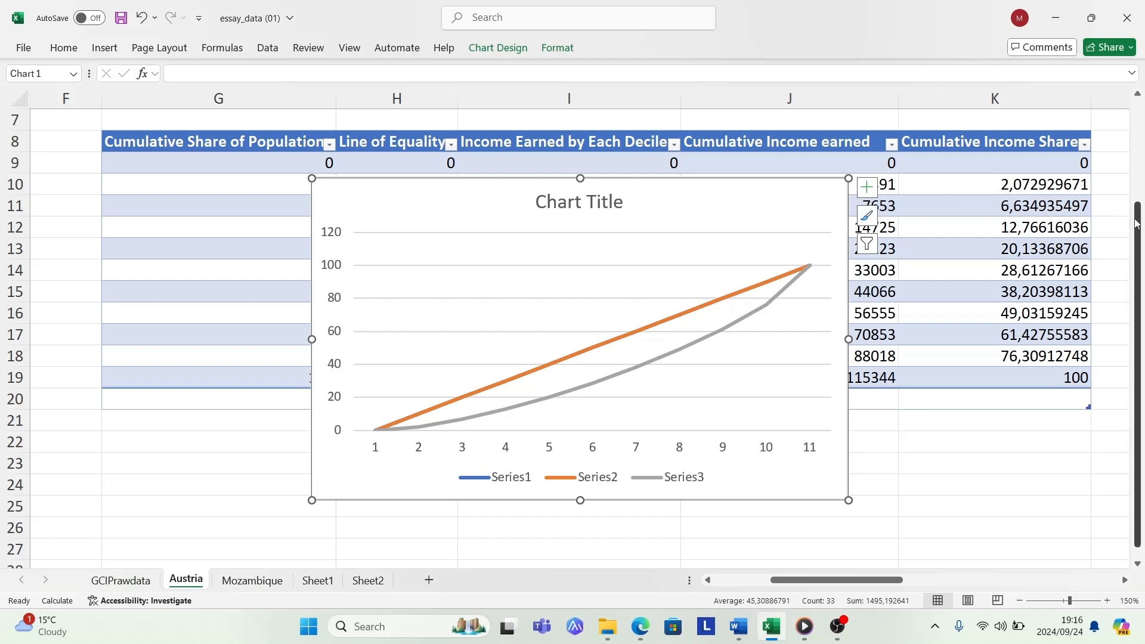
# - Shift the plot area slightly down inside the chart and move the whole chart so it starts at row 13 across columns G to J
pyautogui.moveTo(1139, 220); pyautogui.dragTo(1142, 490)
pyautogui.click(1138, 564)
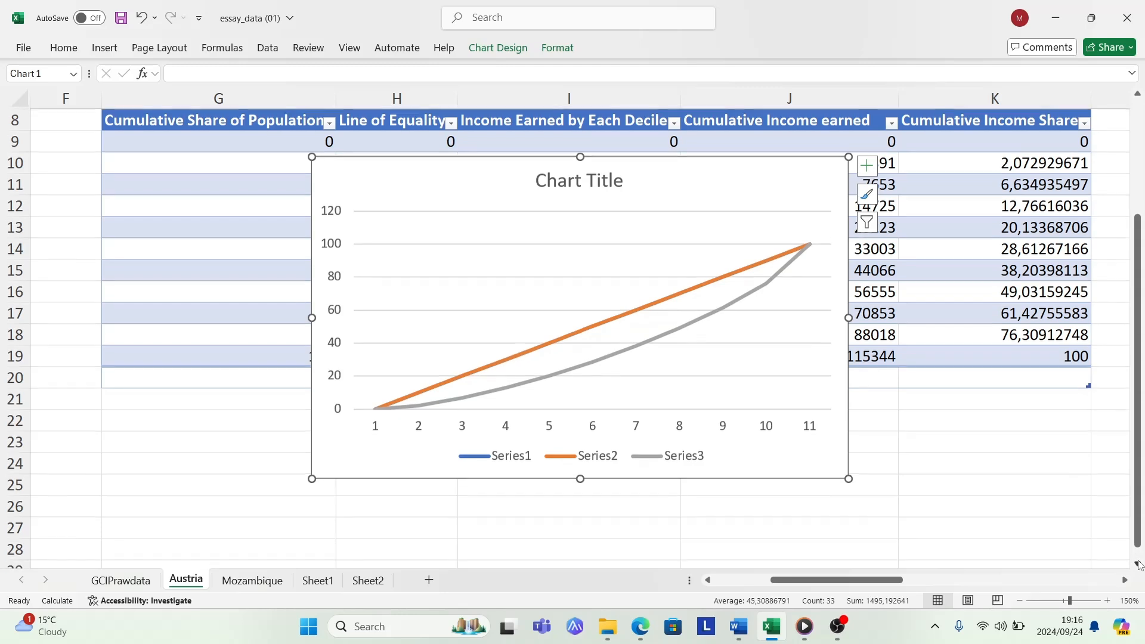
pyautogui.click(1138, 564)
pyautogui.scroll(-1, 1138, 564)
pyautogui.click(714, 230)
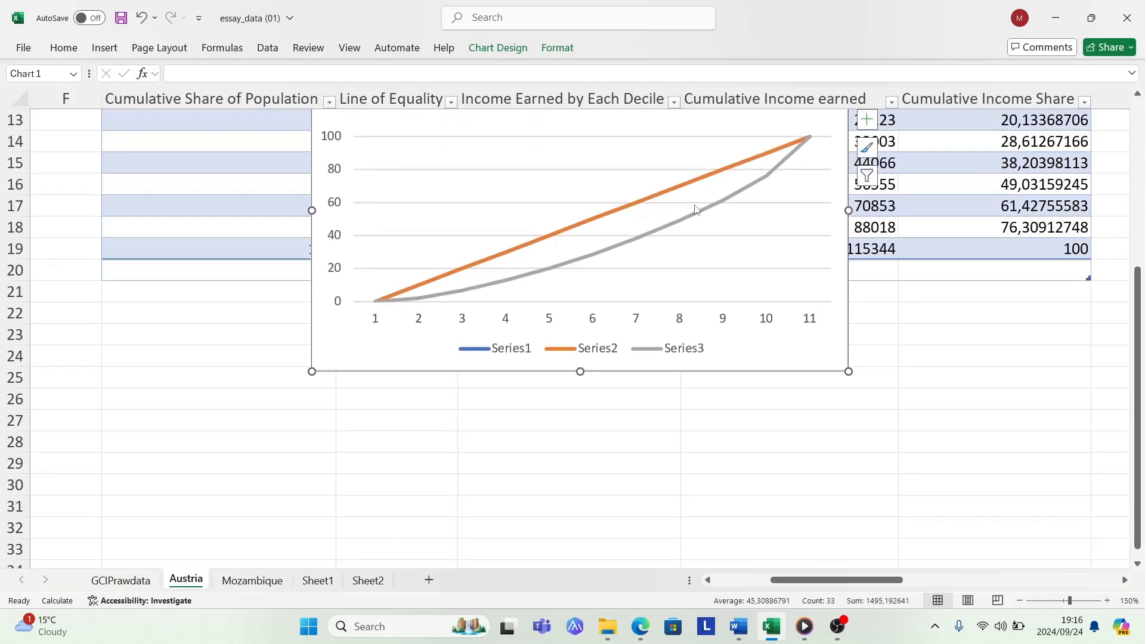
pyautogui.moveTo(683, 193); pyautogui.dragTo(697, 226)
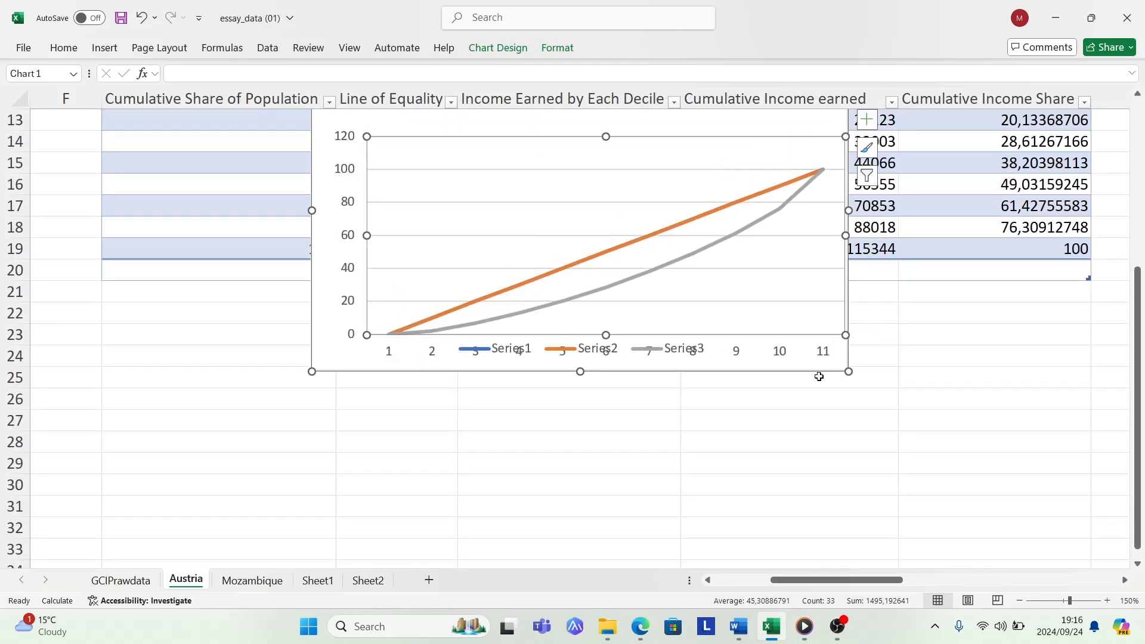
pyautogui.moveTo(1134, 289); pyautogui.dragTo(1134, 250)
pyautogui.moveTo(646, 187); pyautogui.dragTo(549, 248)
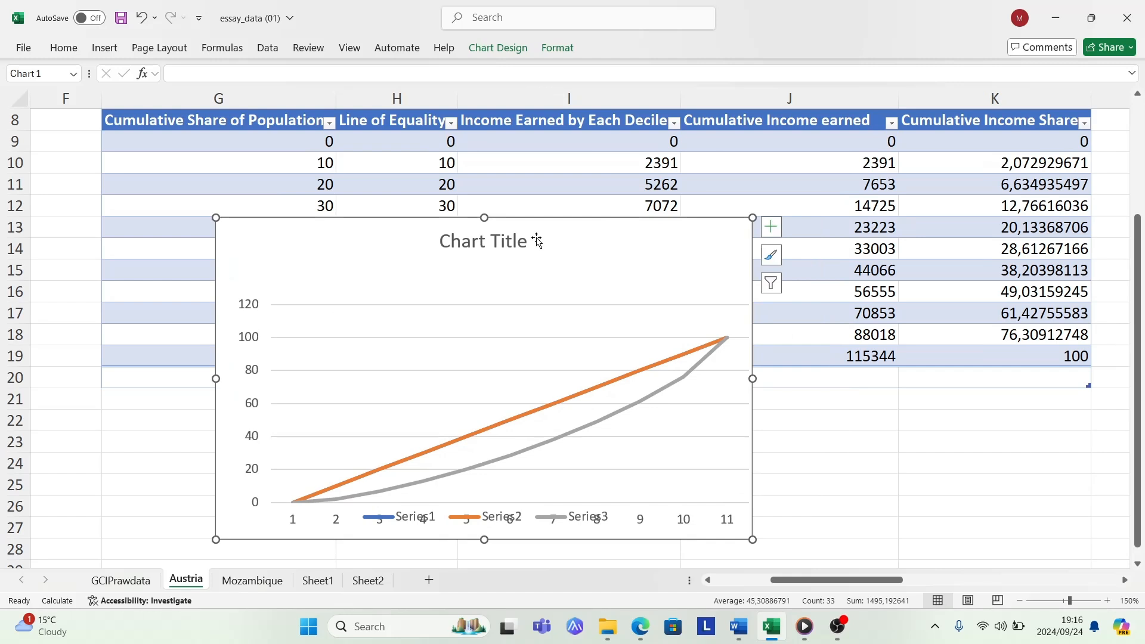
# - Replace the placeholder chart title with "SA Lorenze Curve"
pyautogui.doubleClick(528, 240)
pyautogui.click(529, 240)
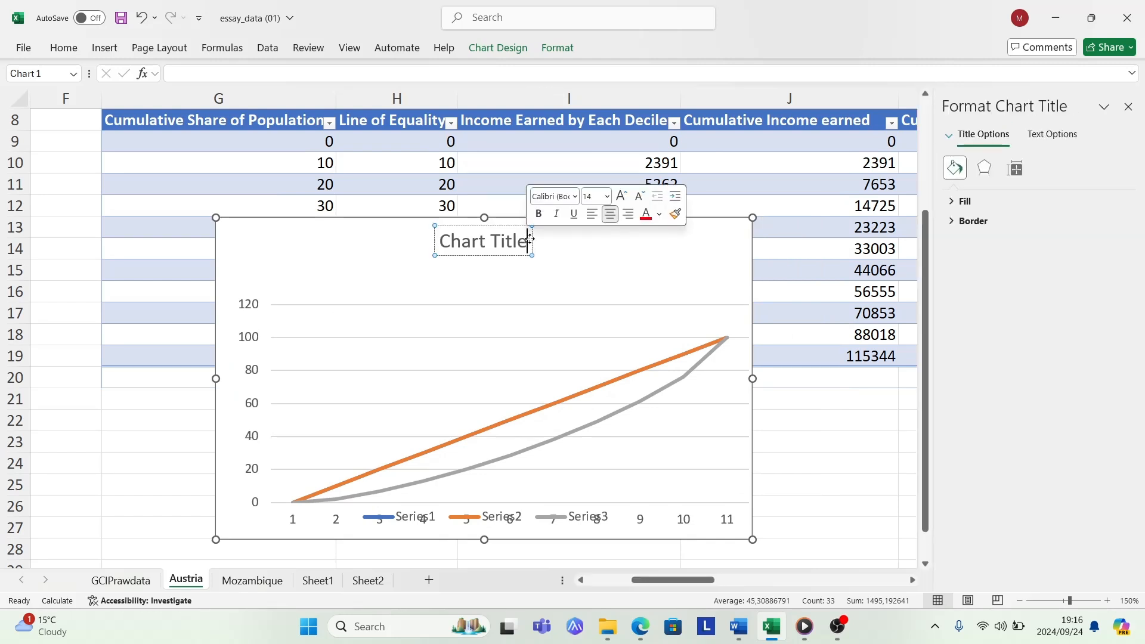
pyautogui.press('BackSpace')
pyautogui.press('BackSpace')
pyautogui.press('BackSpace')
pyautogui.press('BackSpace')
pyautogui.press('BackSpace')
pyautogui.press('BackSpace')
pyautogui.press('BackSpace')
pyautogui.press('BackSpace')
pyautogui.press('BackSpace')
pyautogui.press('BackSpace')
pyautogui.press('BackSpace')
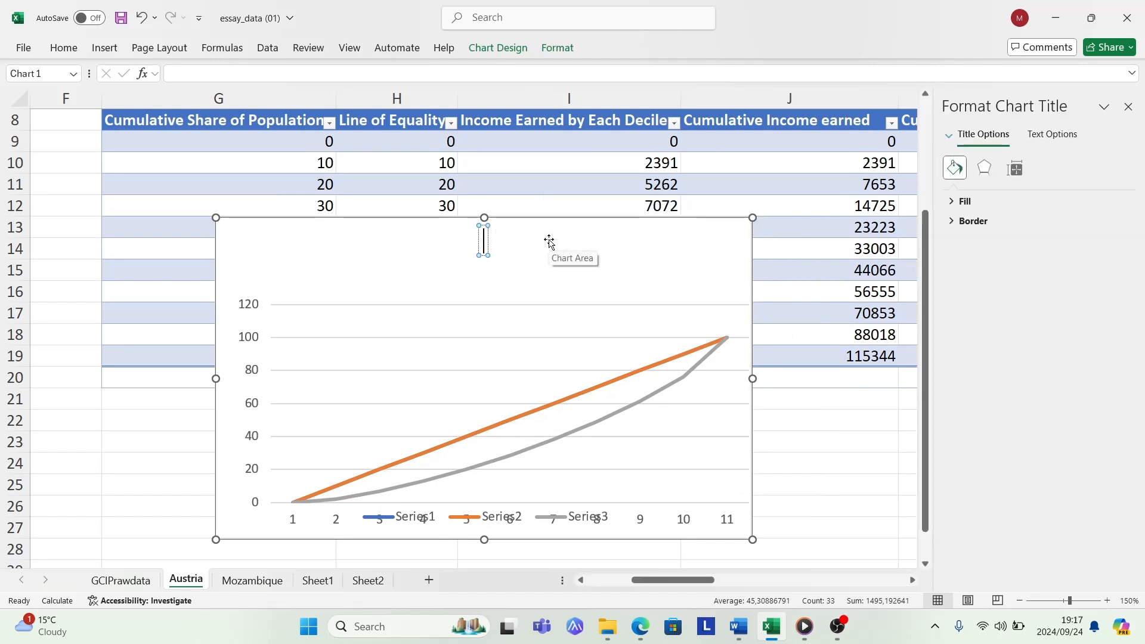
pyautogui.press('capslock')
pyautogui.write('SA')
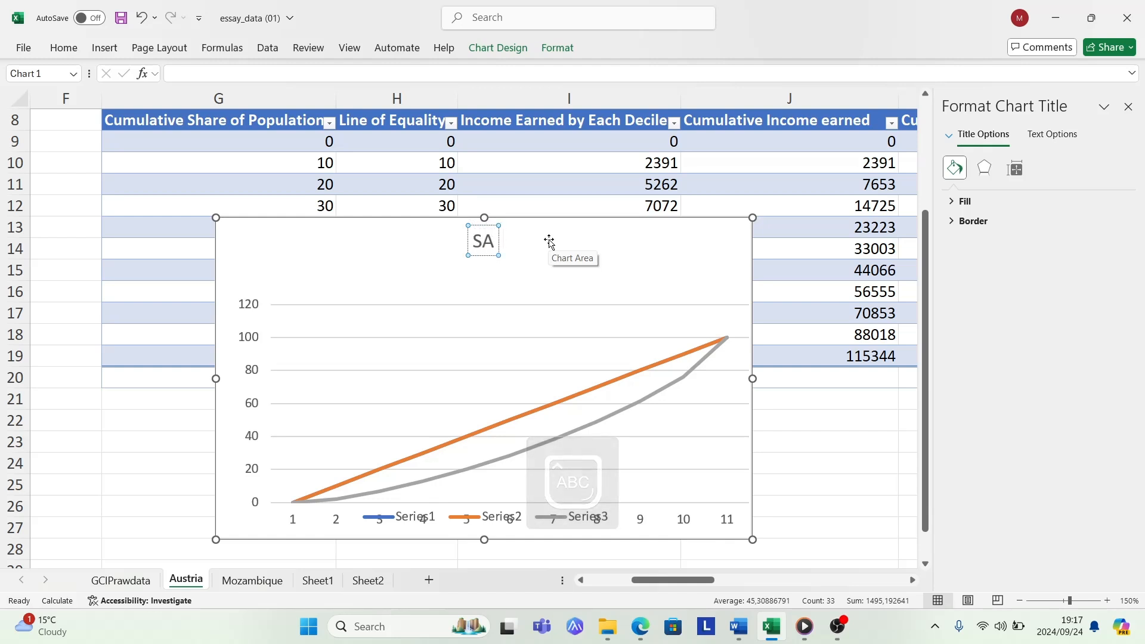
pyautogui.write(' L')
pyautogui.press('capslock')
pyautogui.write('o')
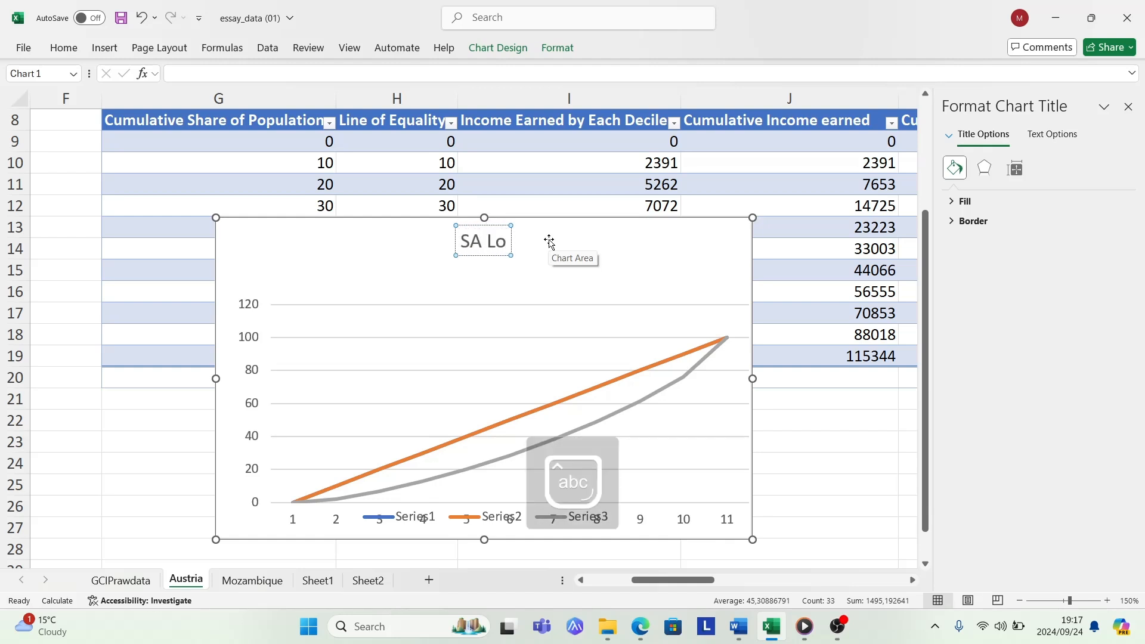
pyautogui.write('renze')
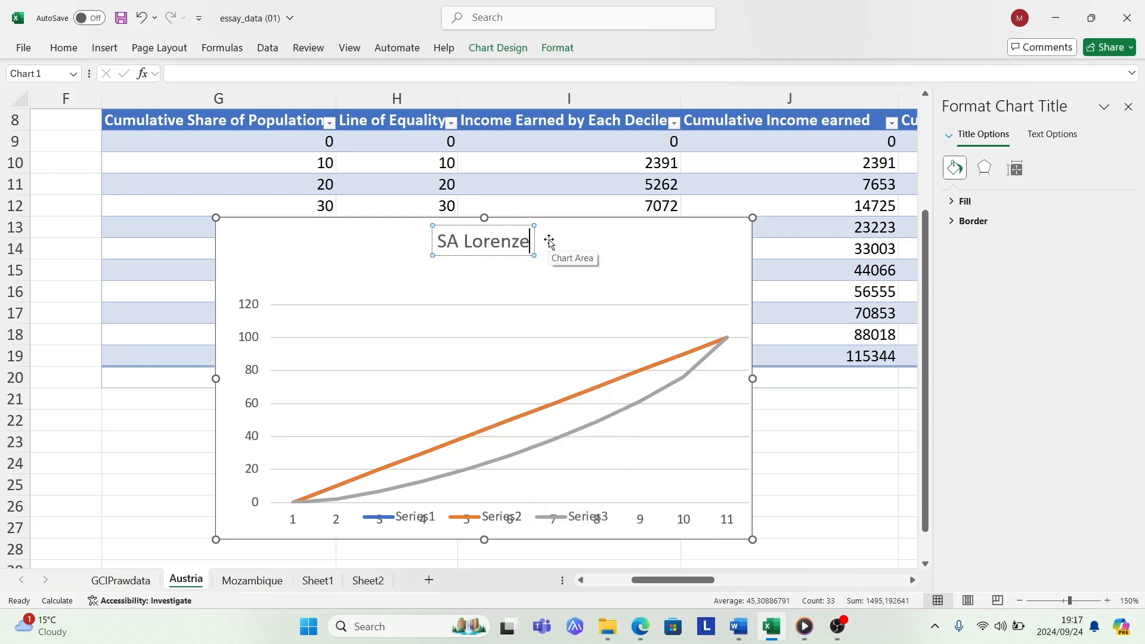
pyautogui.press('capslock')
pyautogui.write('C')
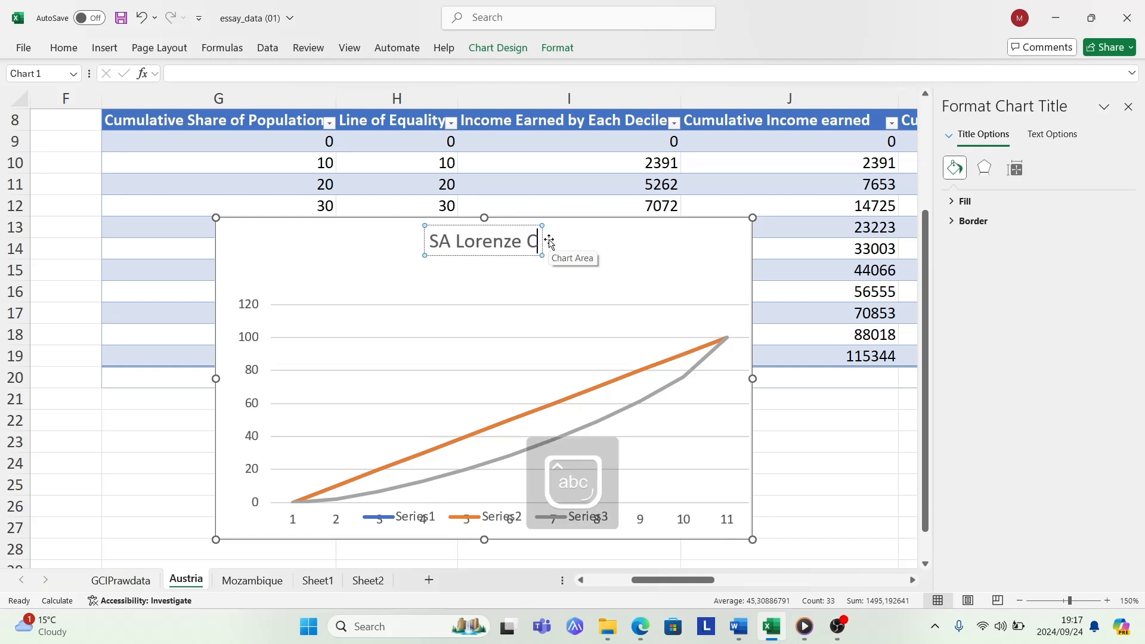
pyautogui.write('urve')
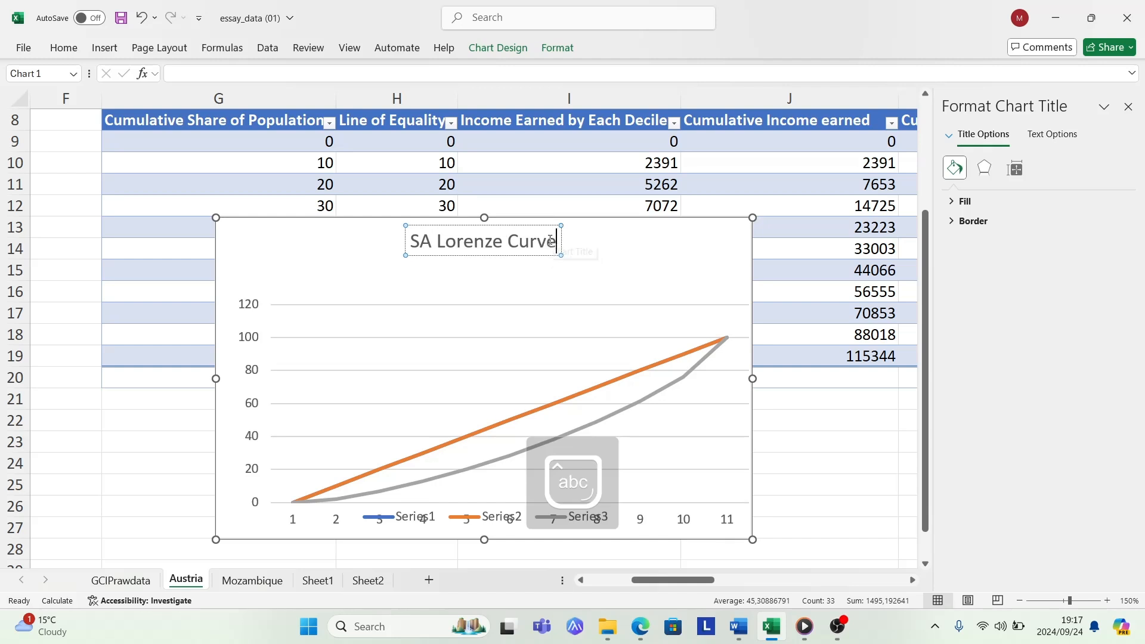
pyautogui.press('Return')
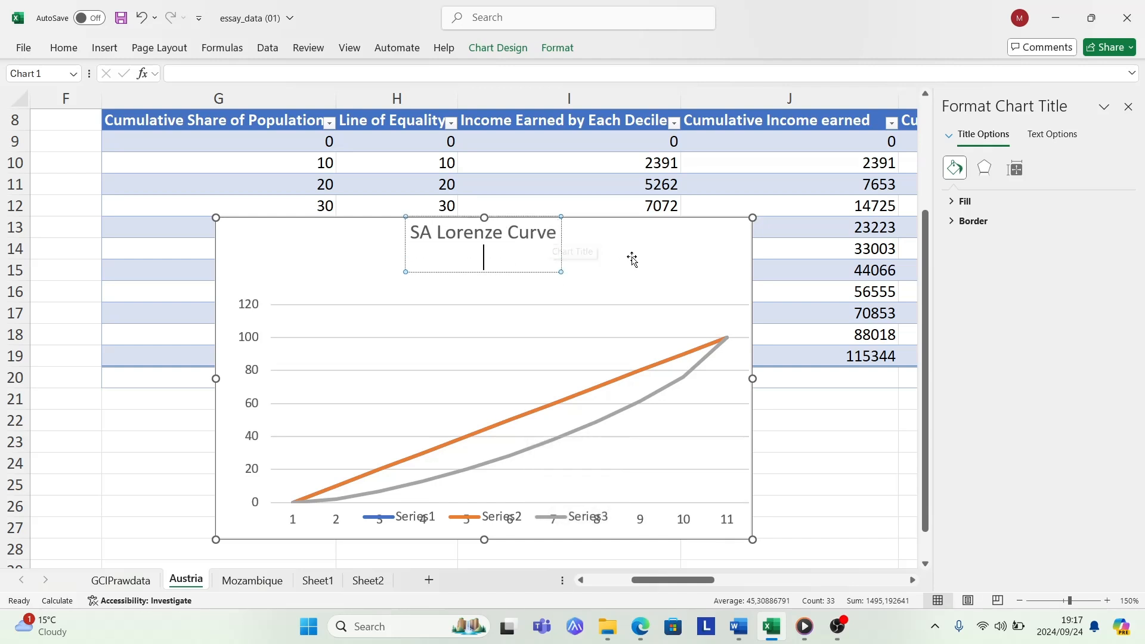
pyautogui.click(659, 247)
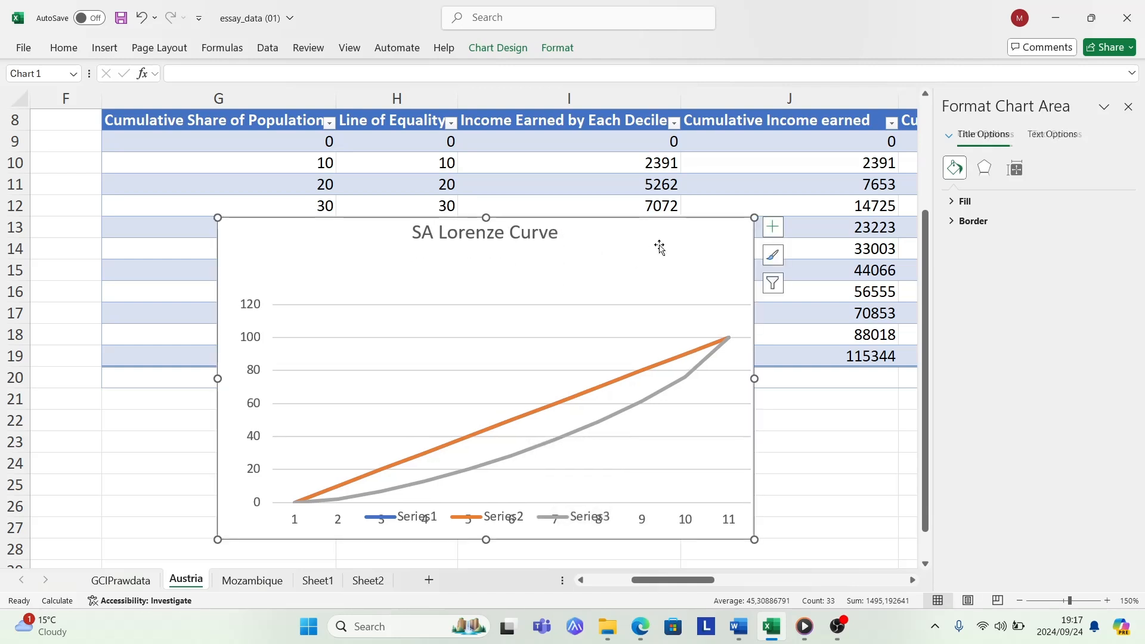
# - Add Up/Down Bars to the line chart
pyautogui.click(774, 229)
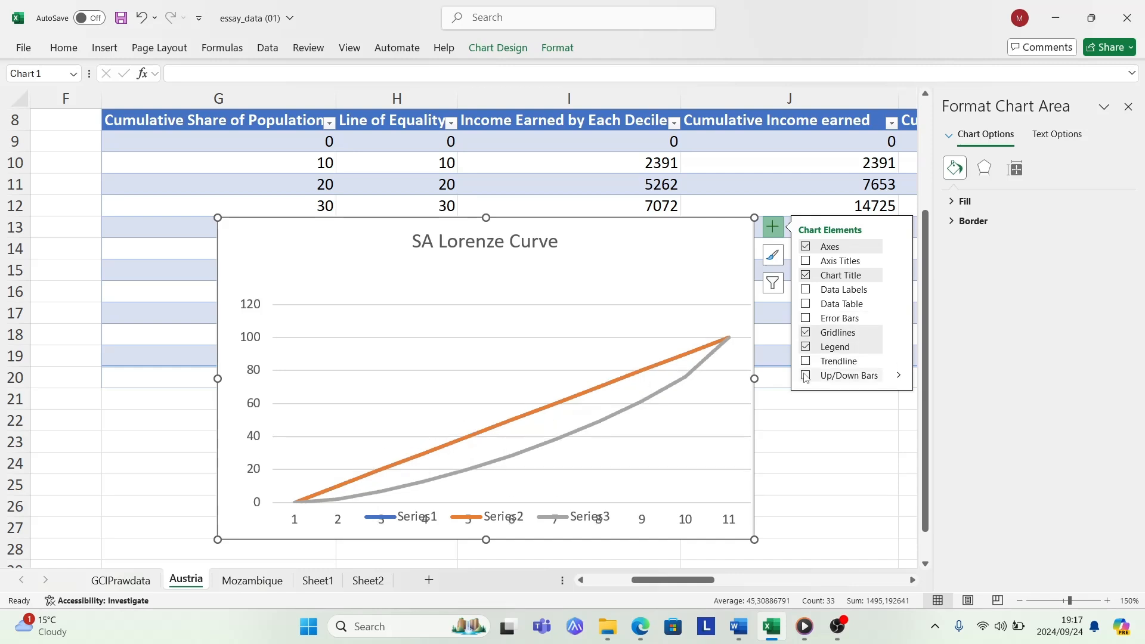
pyautogui.click(805, 376)
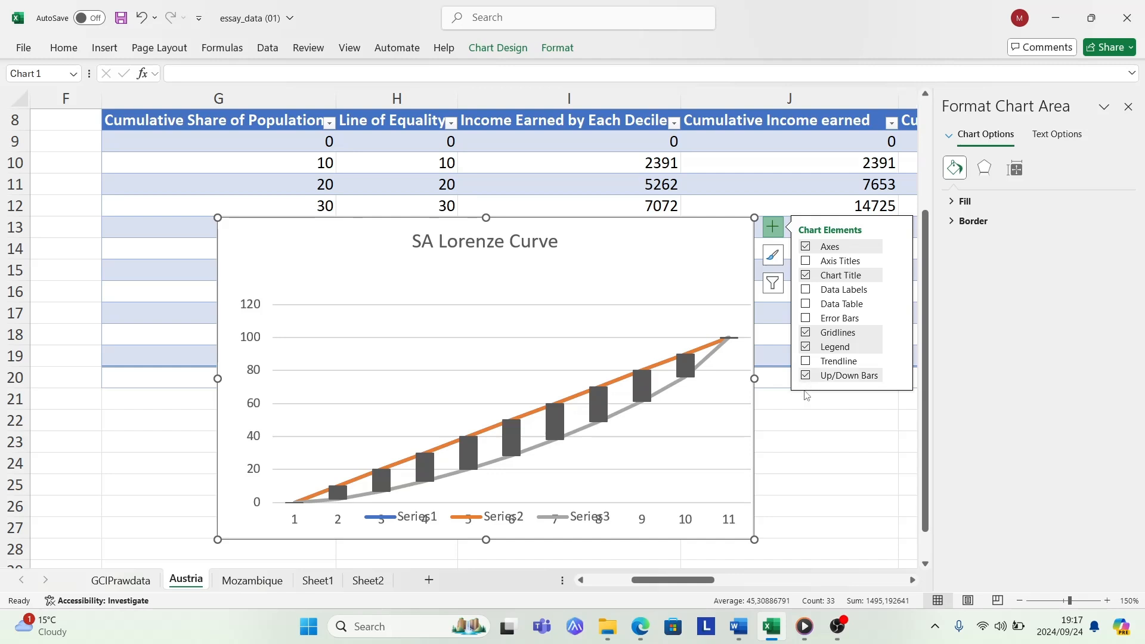
pyautogui.click(803, 444)
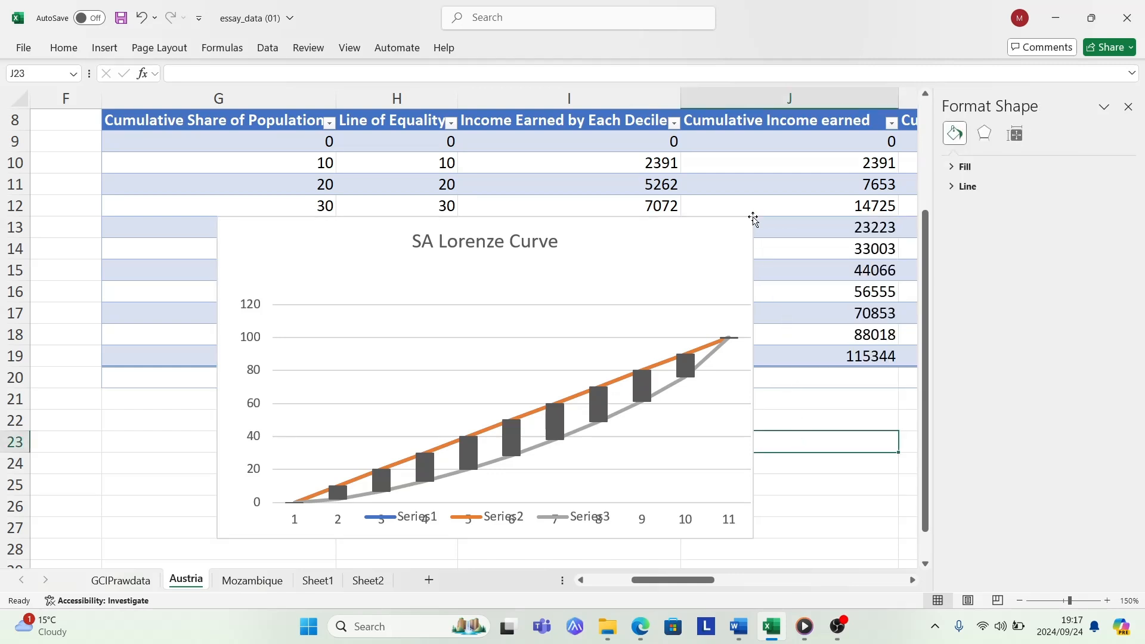
# - Review the finished chart against the table and nudge it slightly up so its top edge lies over row 12
pyautogui.scroll(-3, 800, 373)
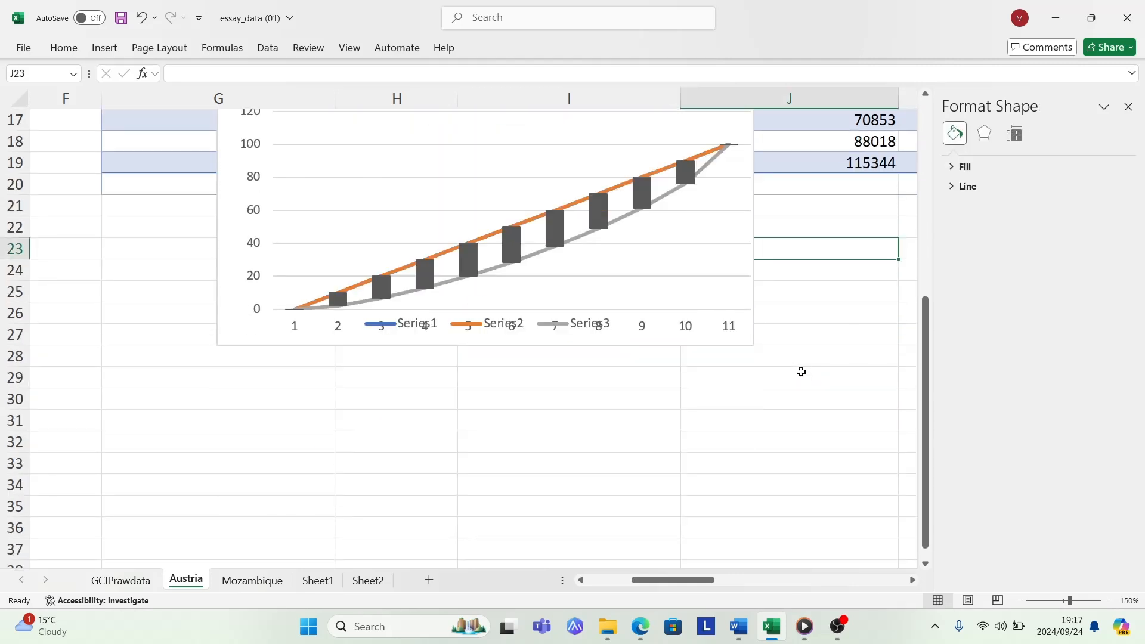
pyautogui.scroll(4, 805, 366)
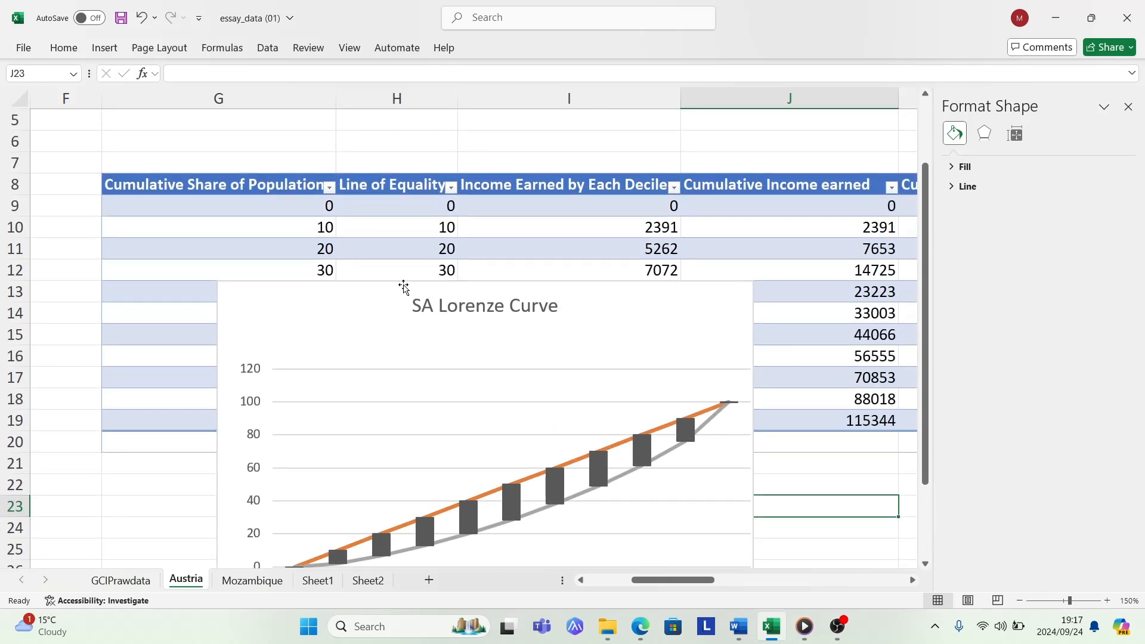
pyautogui.scroll(-2, 490, 275)
pyautogui.scroll(2, 499, 285)
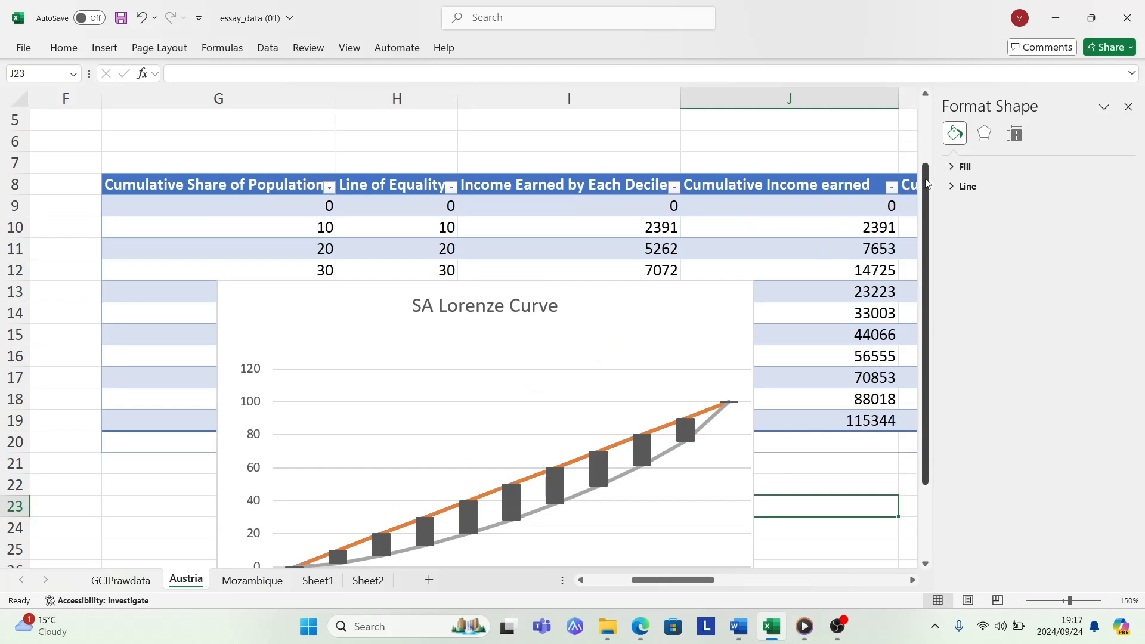
pyautogui.moveTo(926, 184); pyautogui.dragTo(927, 223)
pyautogui.click(821, 429)
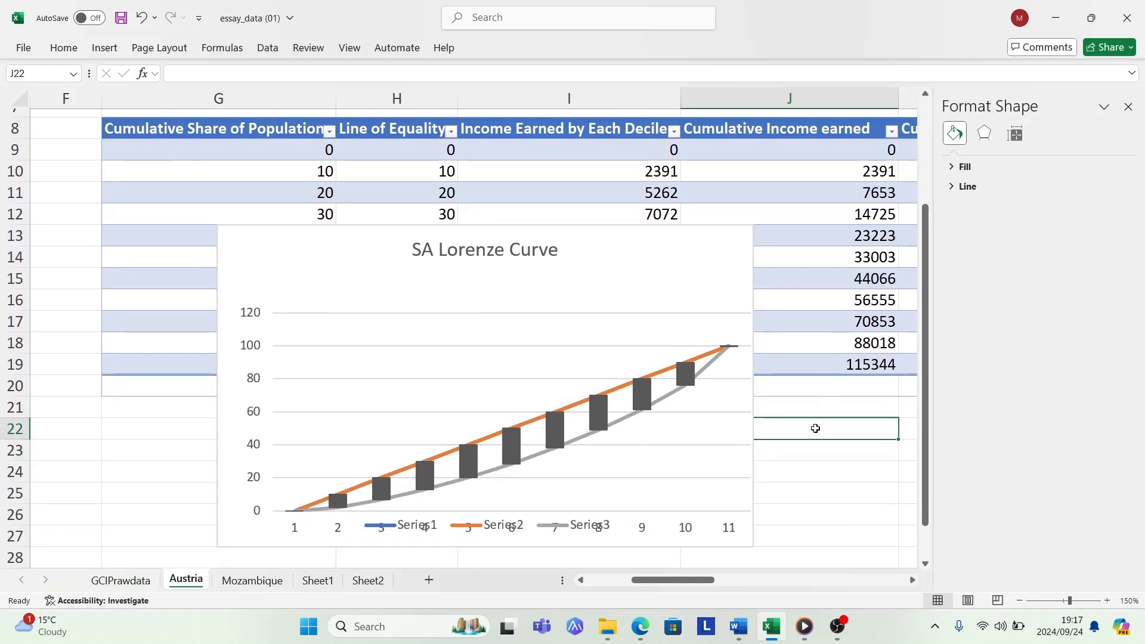
pyautogui.moveTo(584, 249); pyautogui.dragTo(589, 227)
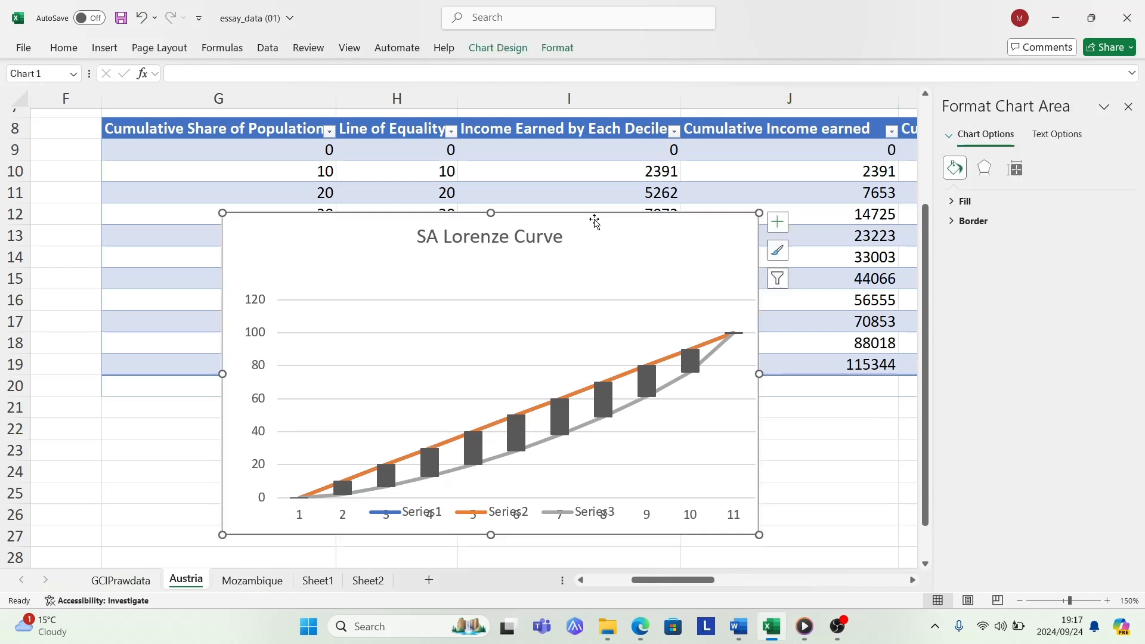